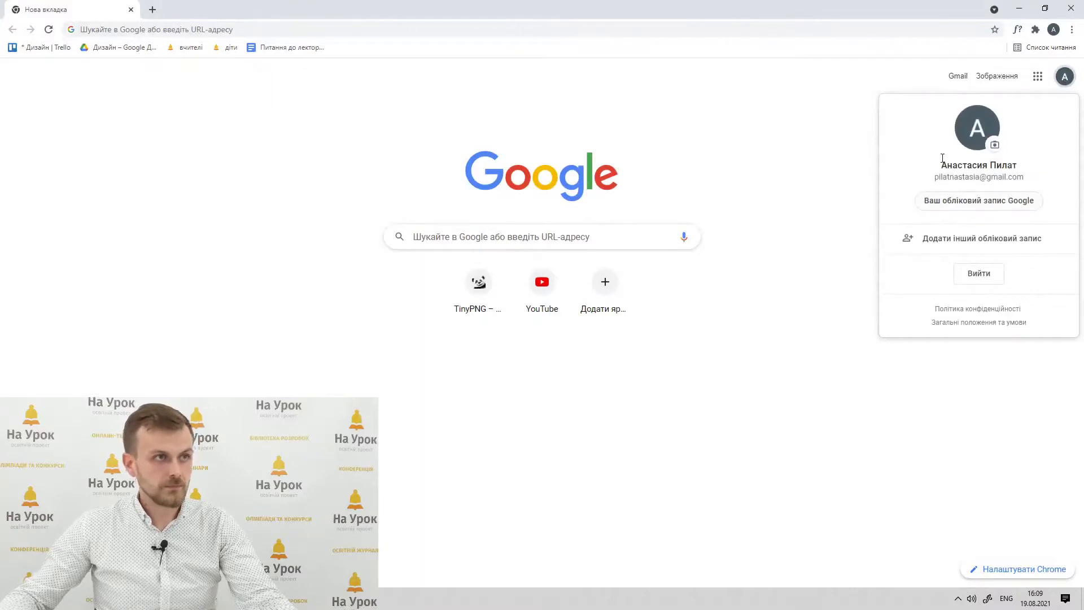
Switch from the new browser tab to the other browser window and bring up the Trello boards page.
{"action": "left_click", "coordinate": [154, 10]}
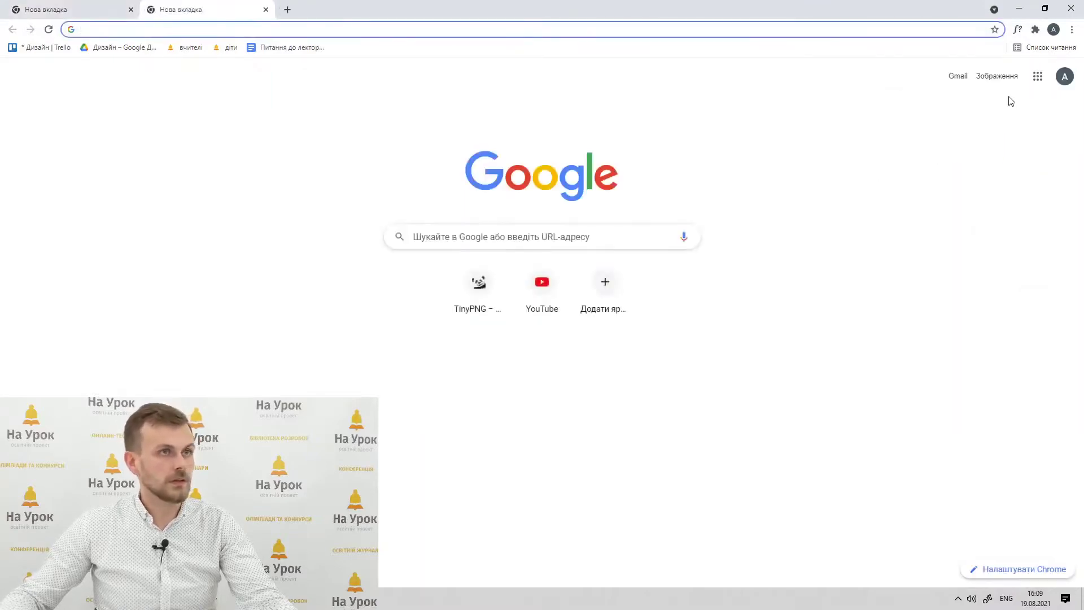
{"action": "key", "text": "alt+Tab"}
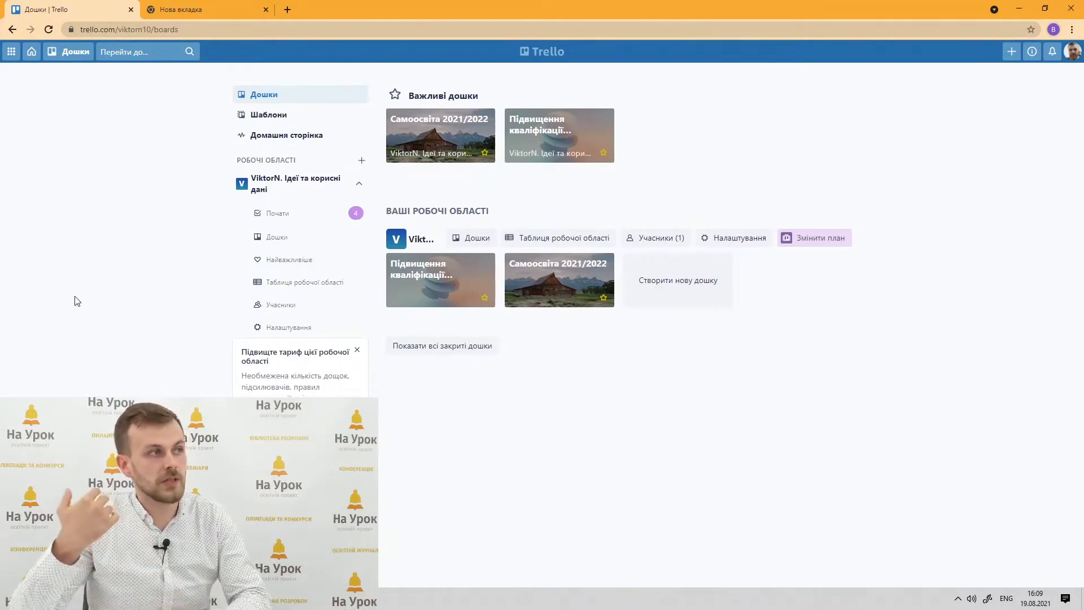
{"action": "left_click", "coordinate": [357, 186]}
{"action": "left_click", "coordinate": [172, 12]}
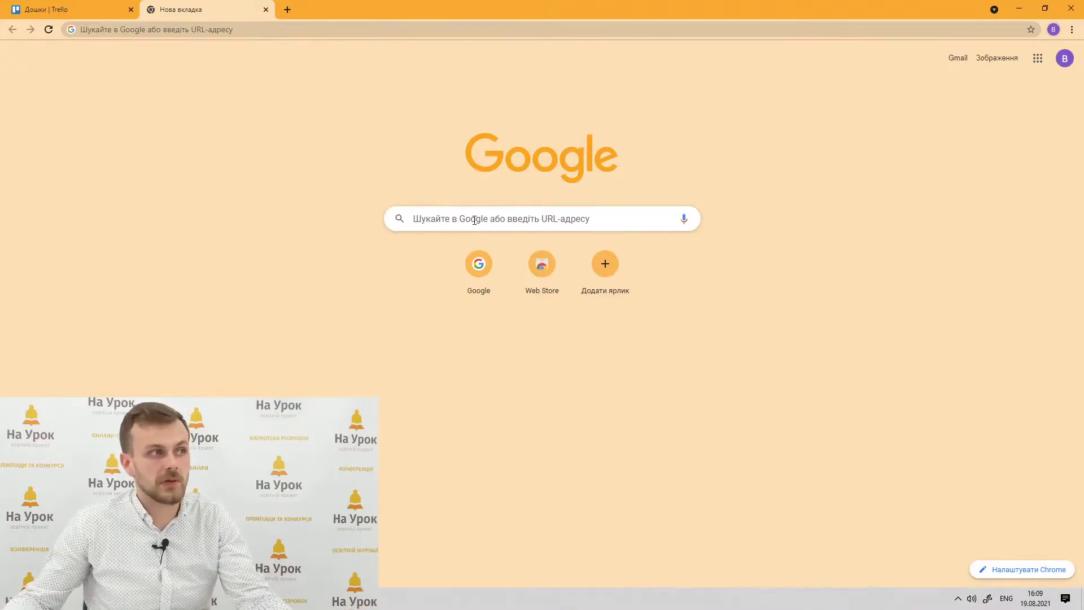
{"action": "left_click", "coordinate": [25, 7]}
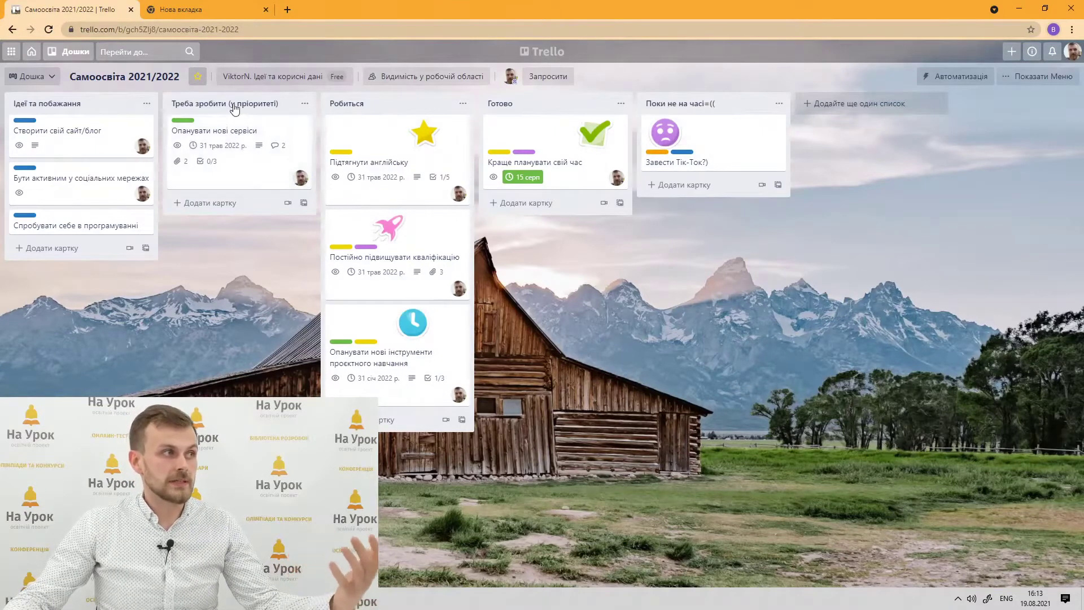
Add a card named "fhdfh" to the "Треба зробити (у пріоритеті)" list.
{"action": "left_click", "coordinate": [223, 203]}
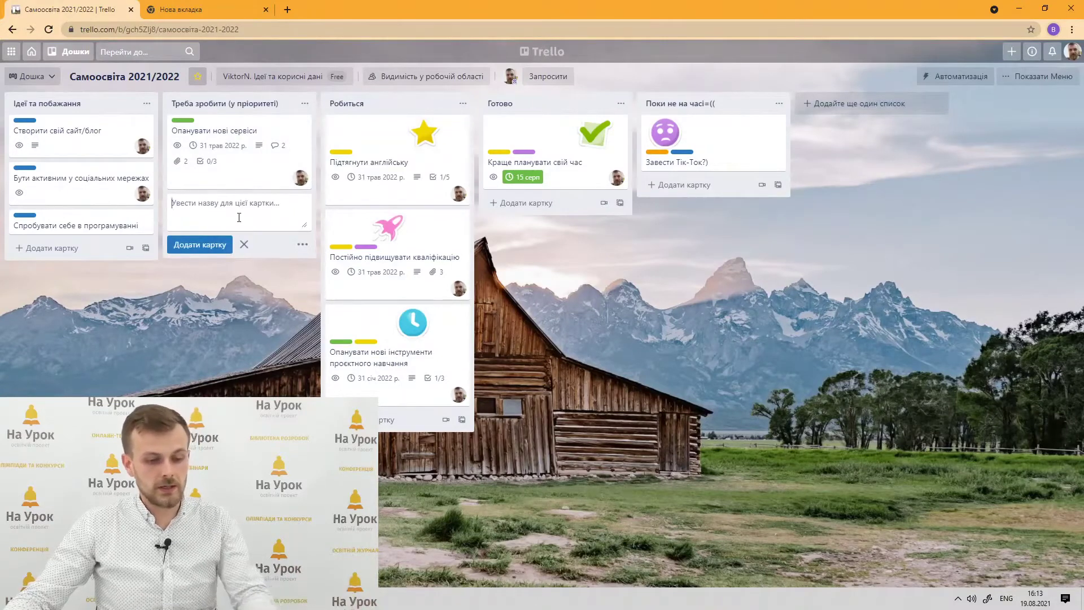
{"action": "type", "text": "fhdfh"}
{"action": "left_click", "coordinate": [208, 248]}
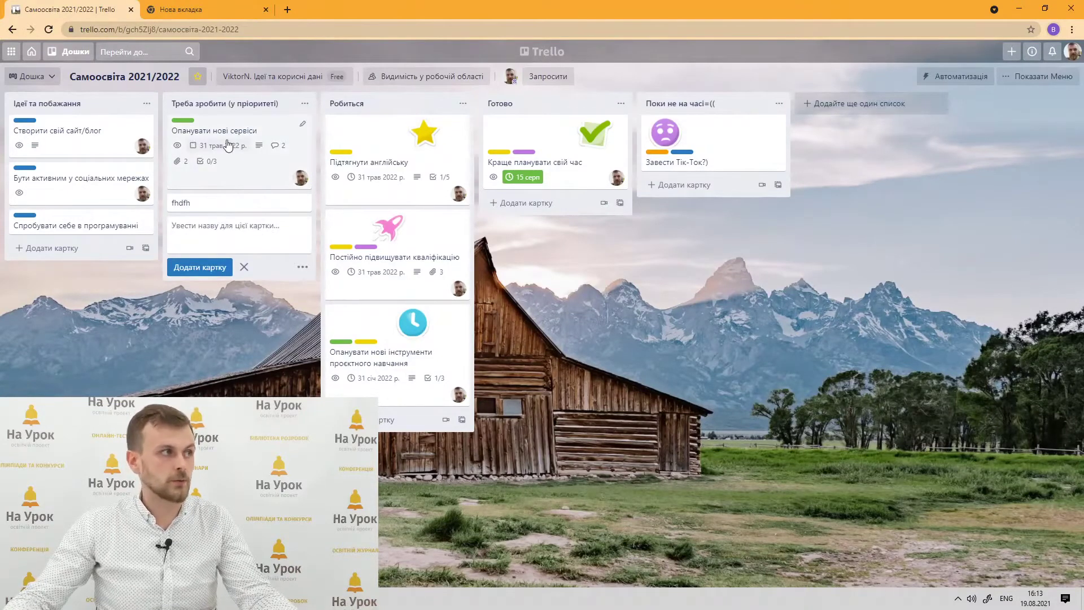
Open the "Опанувати нові сервіси" card, look through its member choices and contents, and close the card.
{"action": "left_click", "coordinate": [231, 159]}
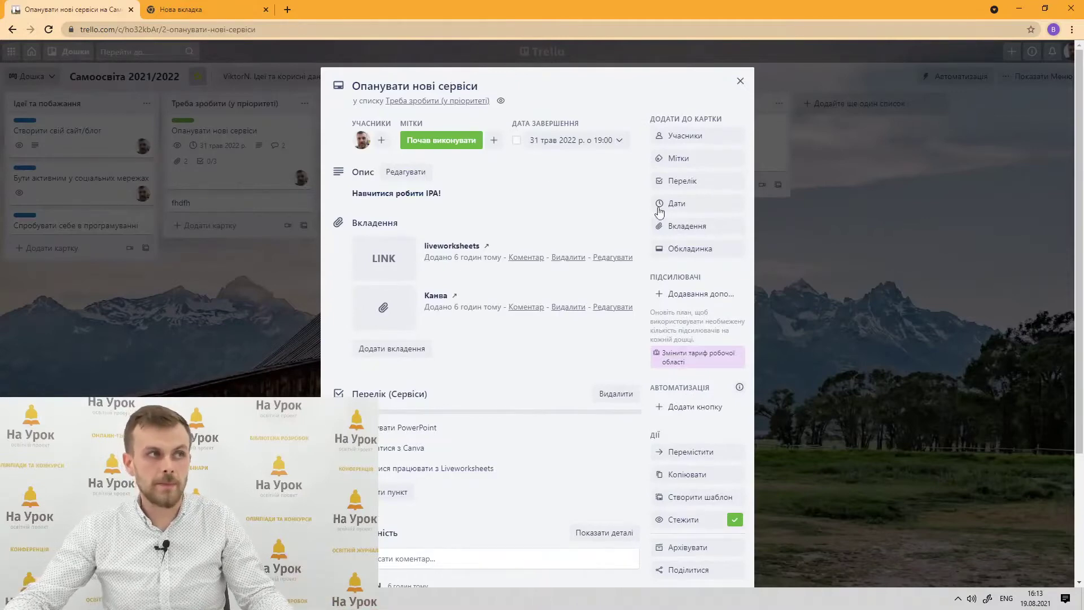
{"action": "left_click", "coordinate": [699, 145]}
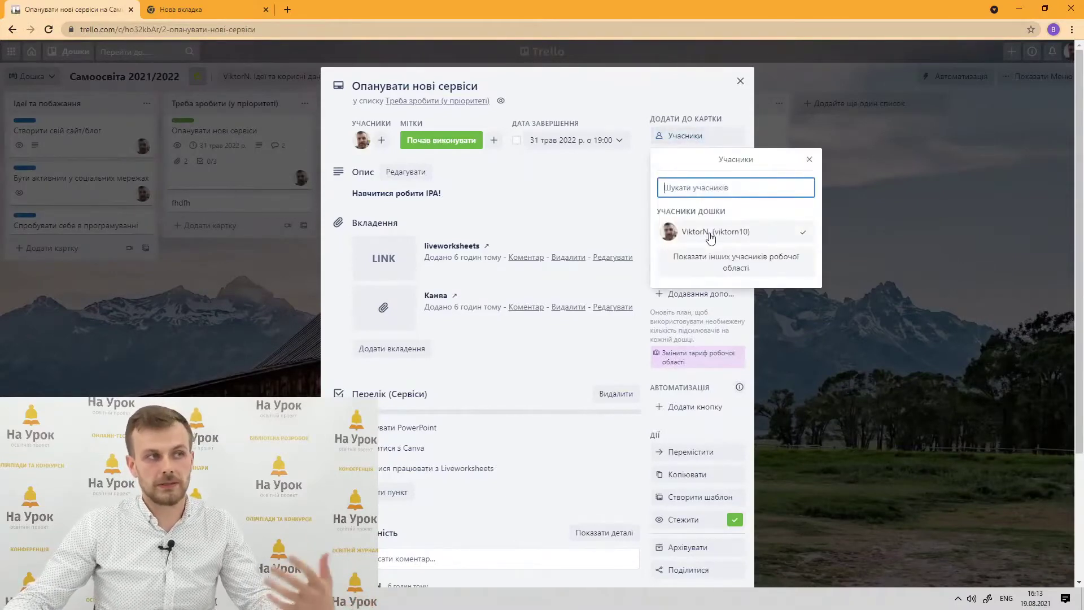
{"action": "left_click", "coordinate": [808, 161]}
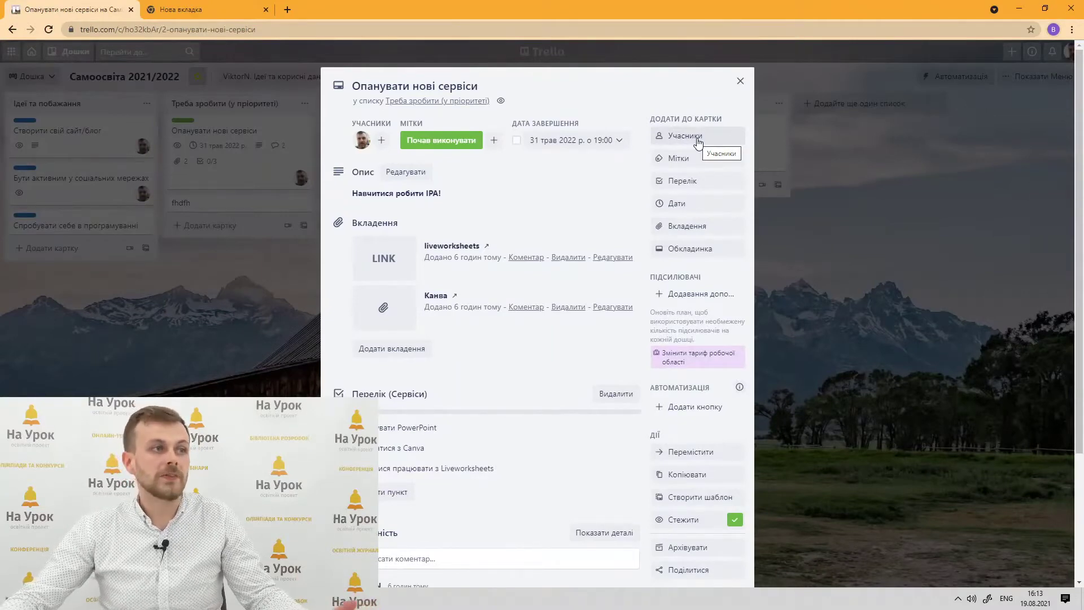
{"action": "scroll", "coordinate": [690, 259], "scroll_direction": "down", "scroll_amount": 3}
{"action": "scroll", "coordinate": [689, 265], "scroll_direction": "up", "scroll_amount": 3}
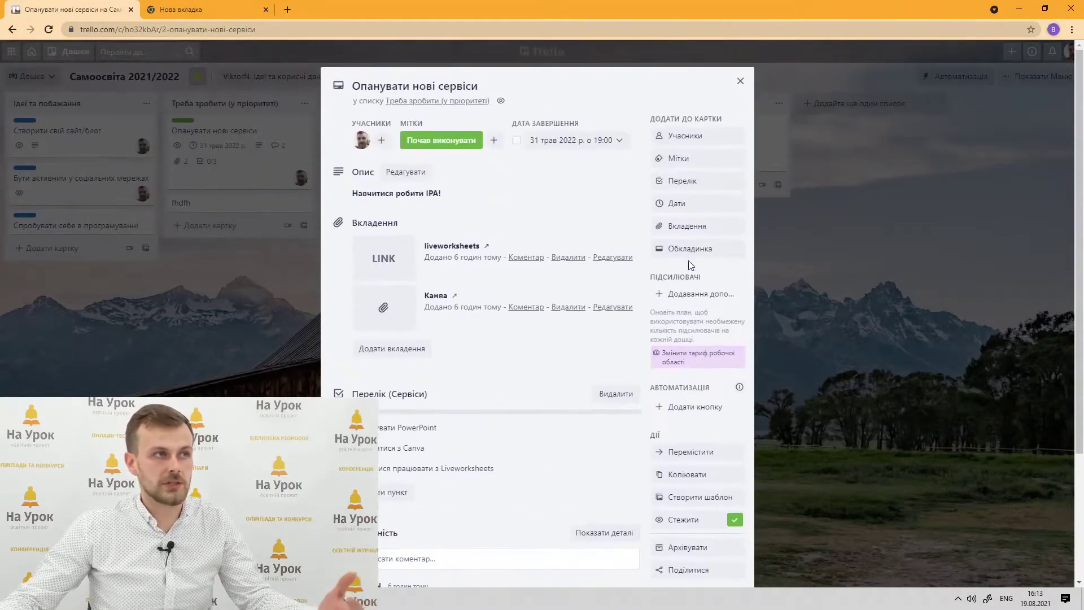
{"action": "left_click", "coordinate": [735, 89]}
Create an invitation link for the "Самоосвіта 2021/2022" board and close the invitation window.
{"action": "left_click", "coordinate": [545, 78]}
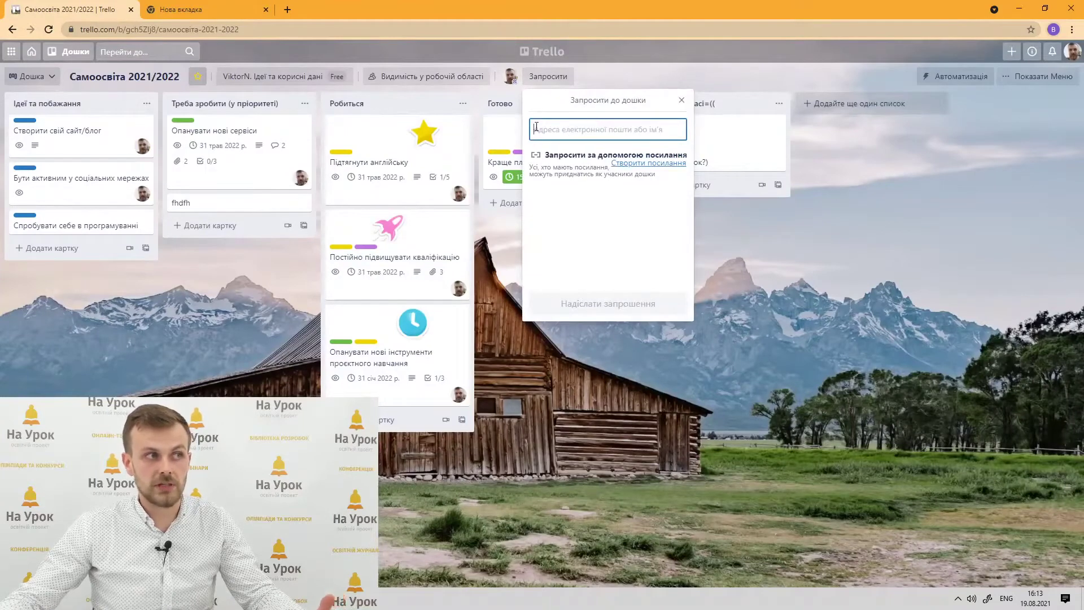
{"action": "left_click", "coordinate": [649, 164]}
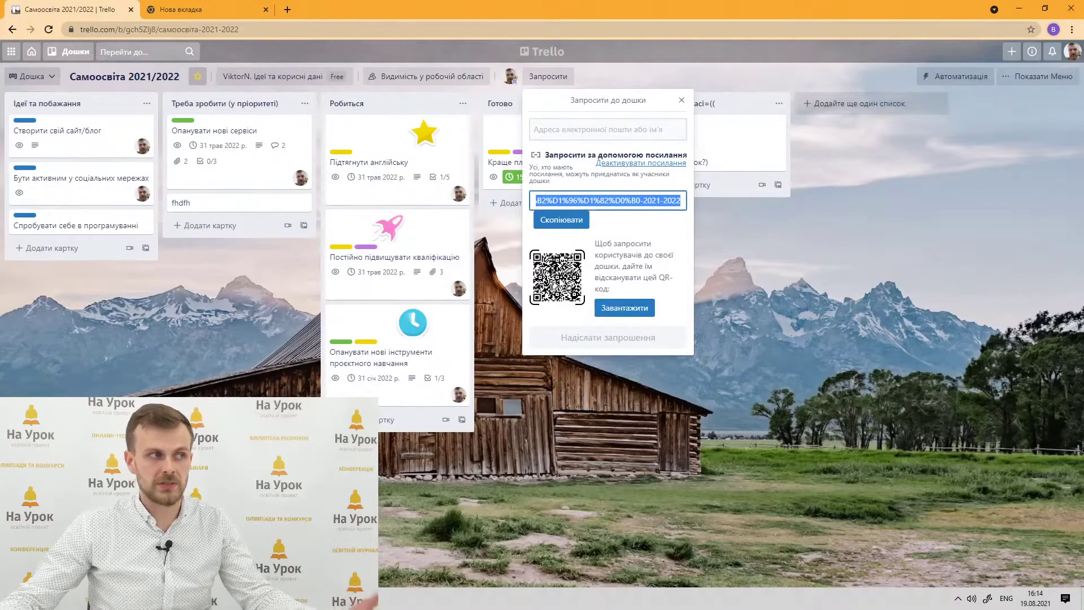
{"action": "left_click", "coordinate": [681, 101]}
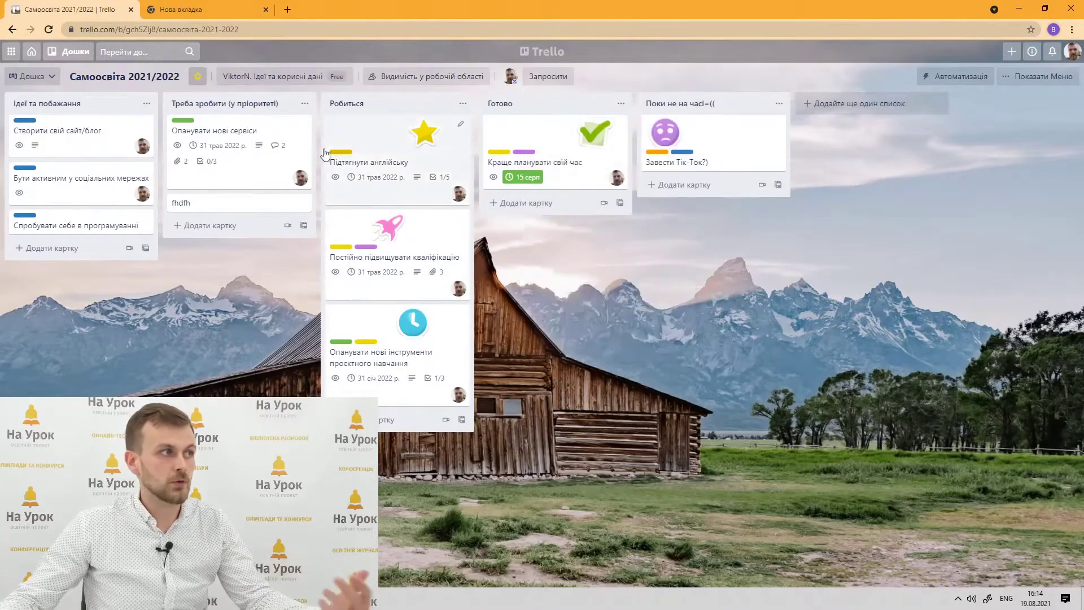
Reopen the "Опанувати нові сервіси" card, look through its contents, and examine its sharing options.
{"action": "left_click", "coordinate": [236, 171]}
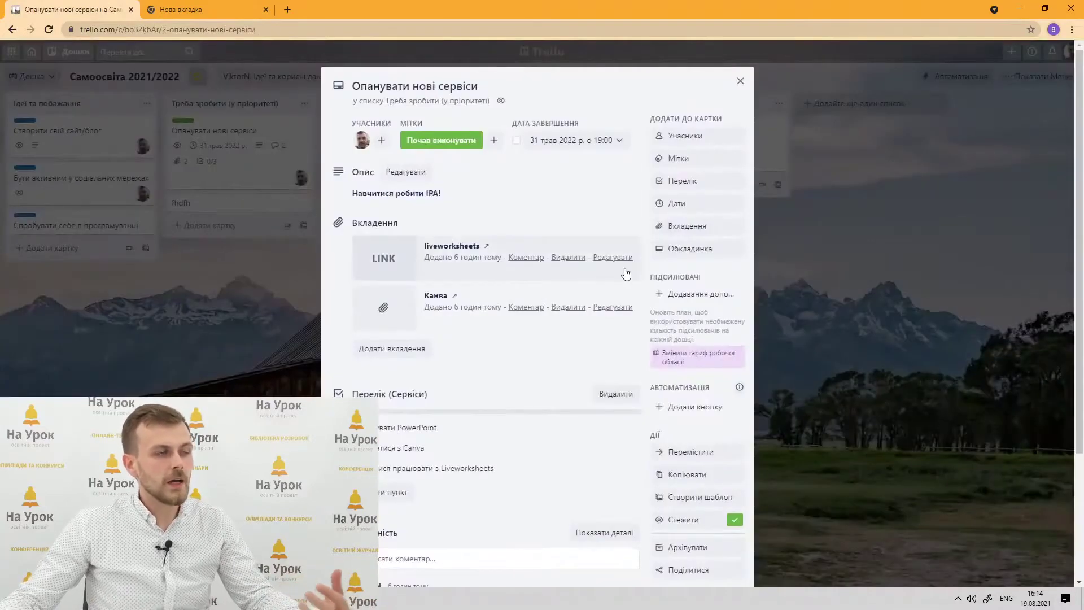
{"action": "scroll", "coordinate": [626, 338], "scroll_direction": "down", "scroll_amount": 5}
{"action": "scroll", "coordinate": [565, 361], "scroll_direction": "up", "scroll_amount": 5}
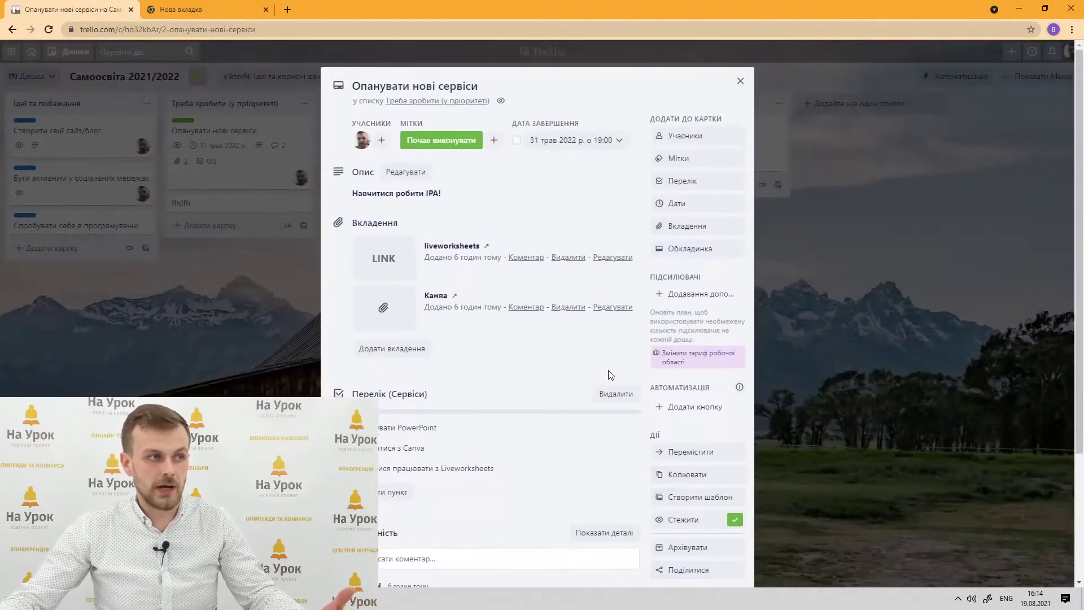
{"action": "scroll", "coordinate": [608, 372], "scroll_direction": "down", "scroll_amount": 5}
{"action": "scroll", "coordinate": [626, 457], "scroll_direction": "up", "scroll_amount": 1}
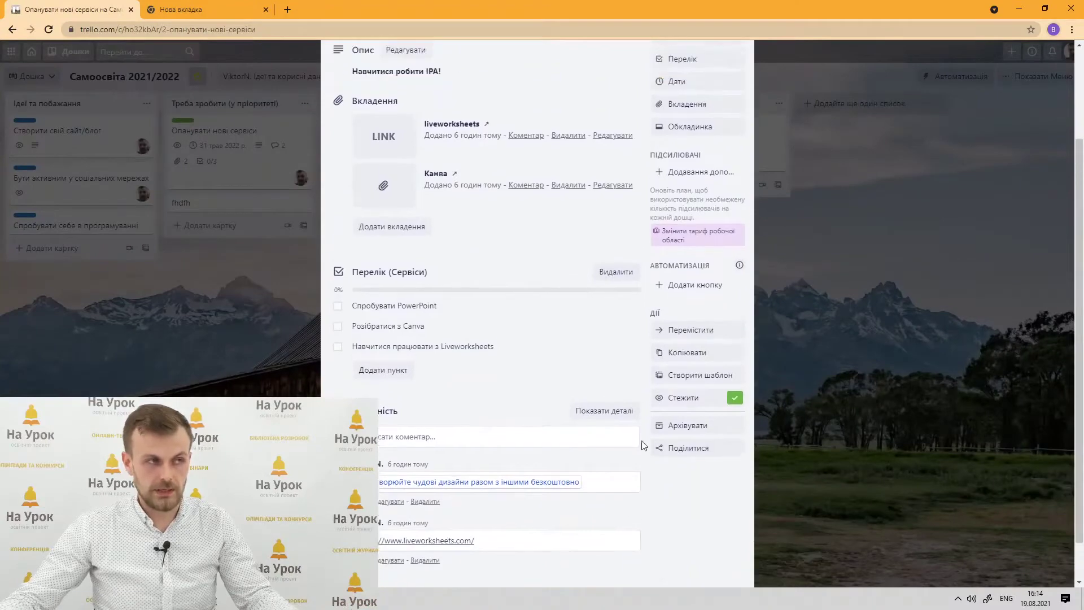
{"action": "scroll", "coordinate": [644, 440], "scroll_direction": "down", "scroll_amount": 1}
{"action": "left_click", "coordinate": [682, 402]}
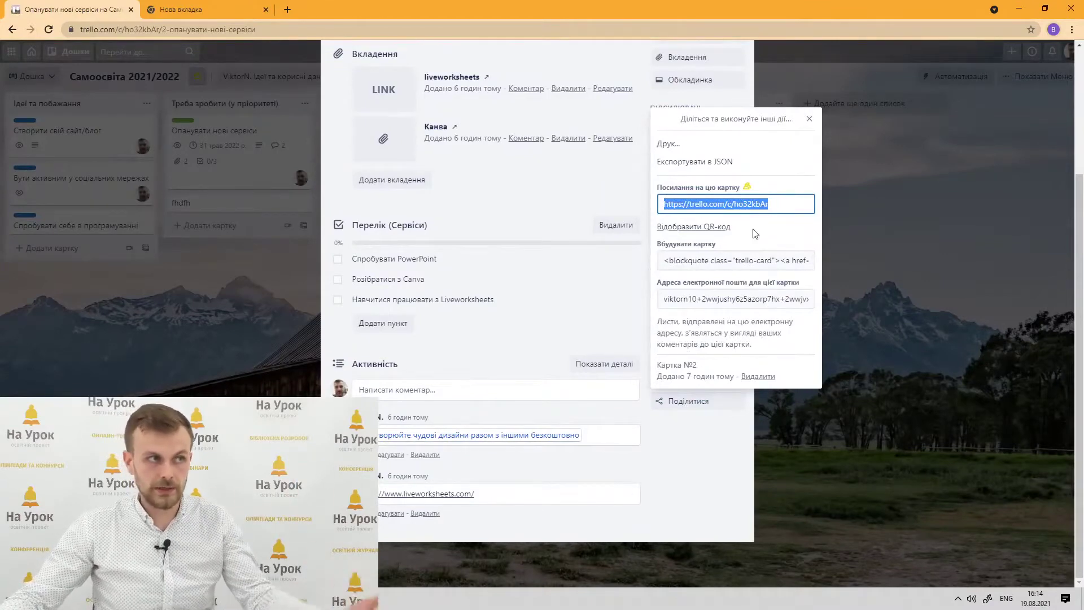
{"action": "left_click", "coordinate": [805, 124]}
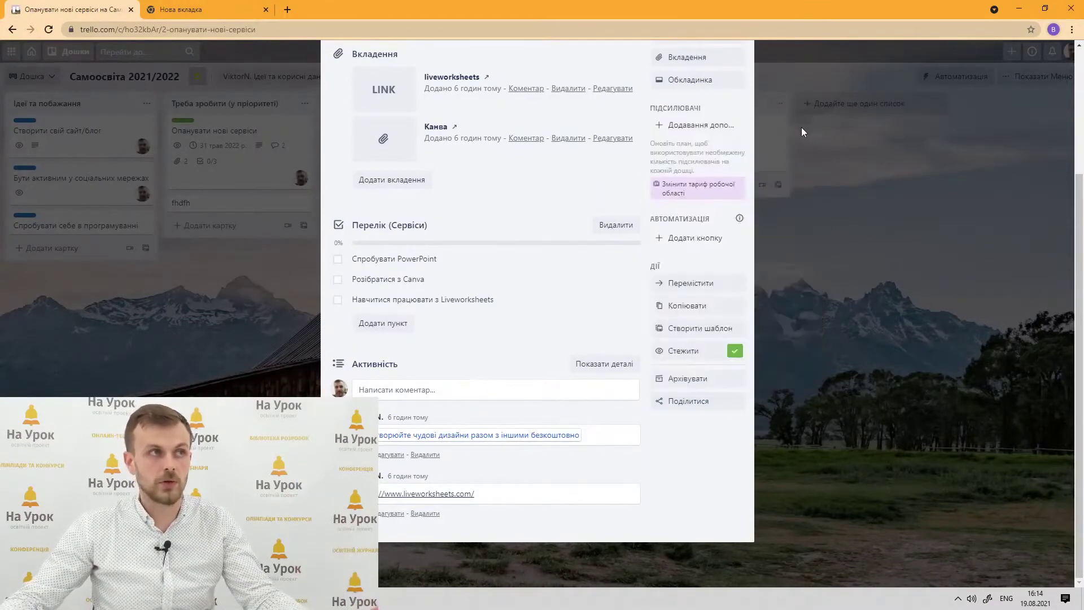
{"action": "scroll", "coordinate": [800, 127], "scroll_direction": "up", "scroll_amount": 3}
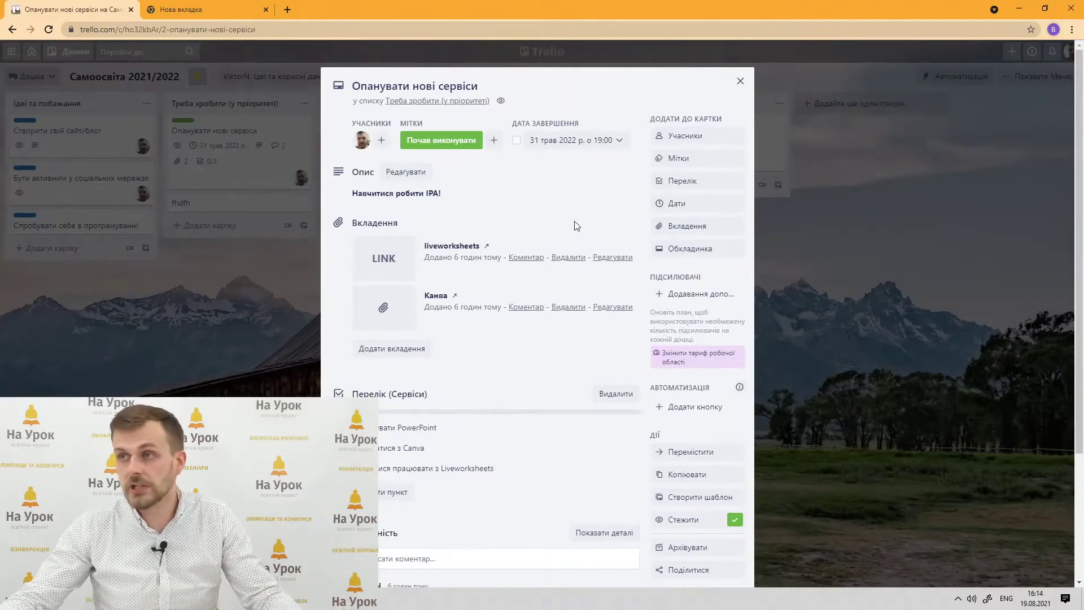
Review the card's available labels and the name and colour options of the green "Почав виконувати" label.
{"action": "scroll", "coordinate": [576, 226], "scroll_direction": "down", "scroll_amount": 1}
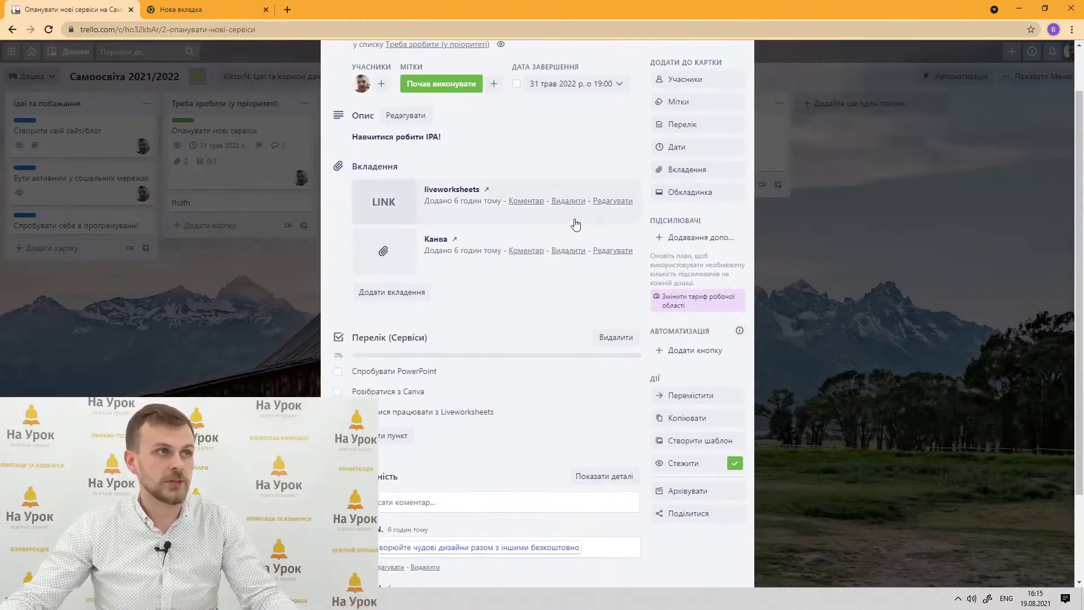
{"action": "scroll", "coordinate": [664, 209], "scroll_direction": "up", "scroll_amount": 1}
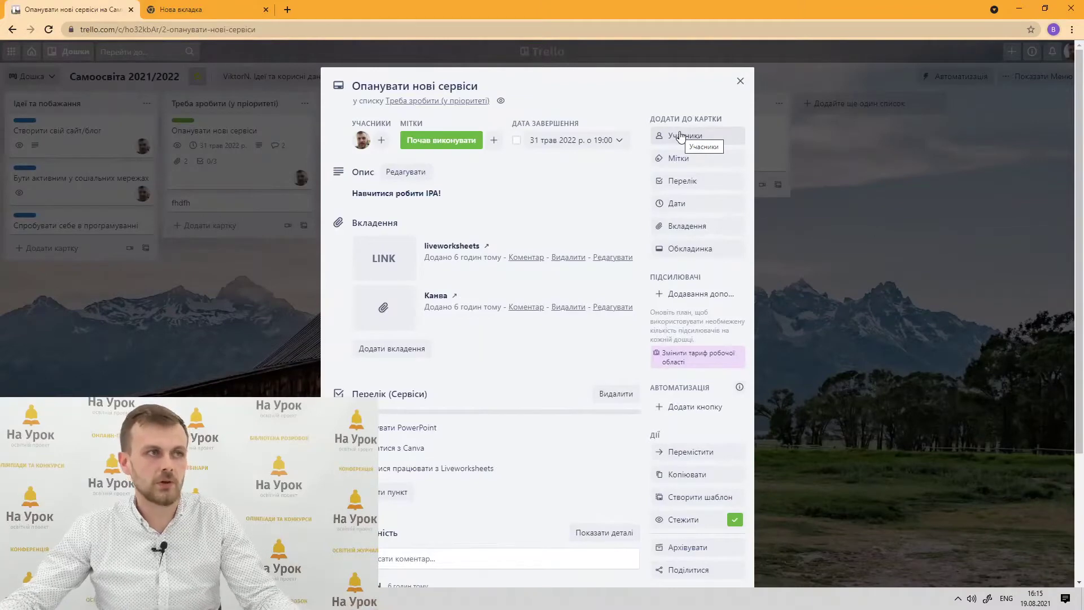
{"action": "left_click", "coordinate": [687, 159]}
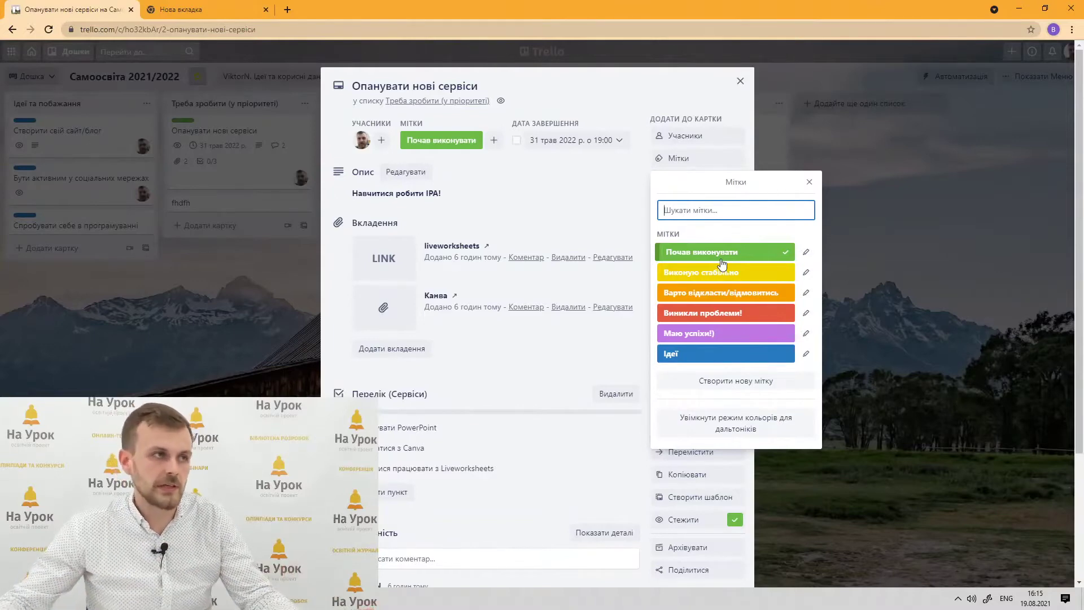
{"action": "left_click", "coordinate": [806, 252]}
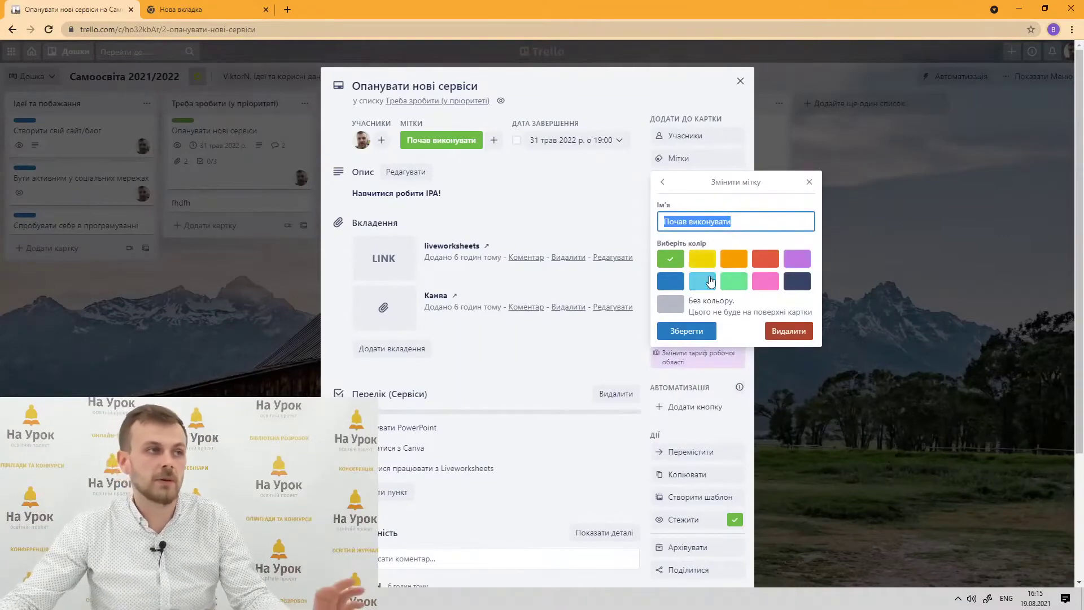
{"action": "left_click", "coordinate": [695, 331]}
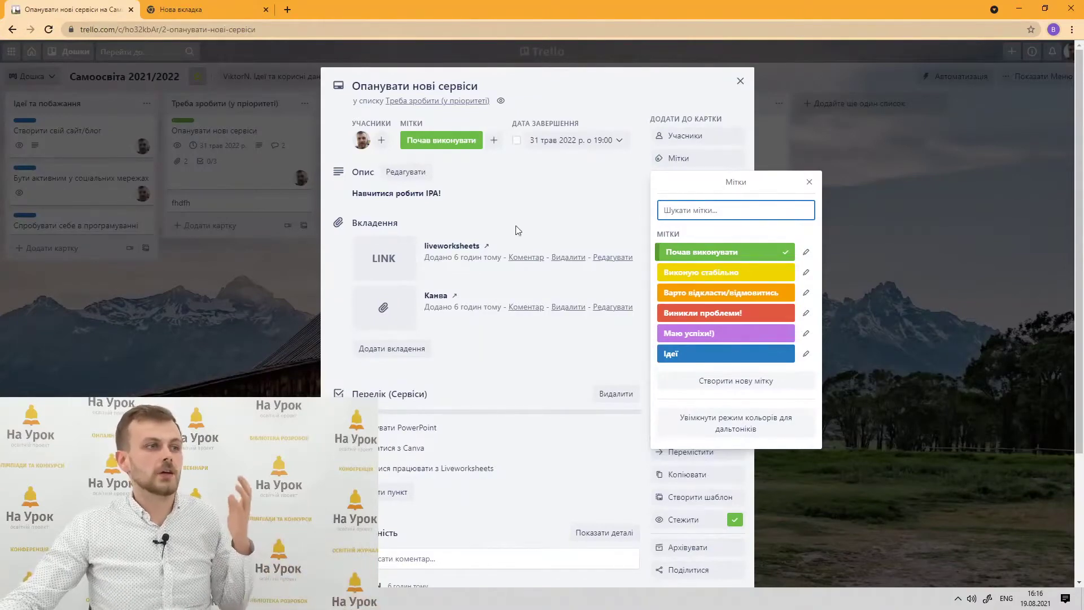
{"action": "left_click", "coordinate": [808, 182]}
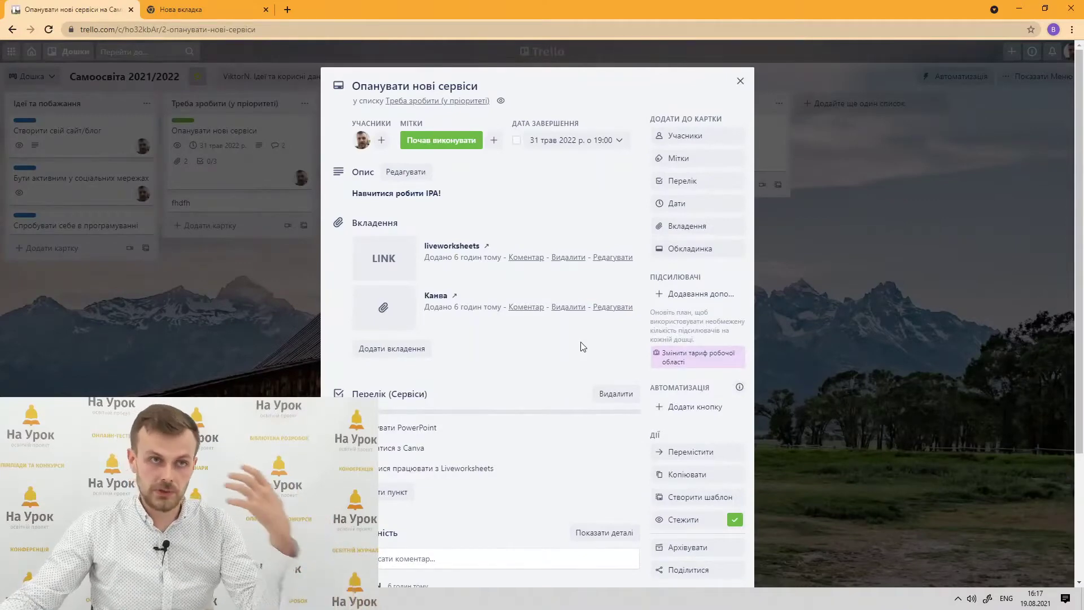
Examine the card's due date settings and the available reminder intervals, and close the dates window.
{"action": "left_click", "coordinate": [580, 146]}
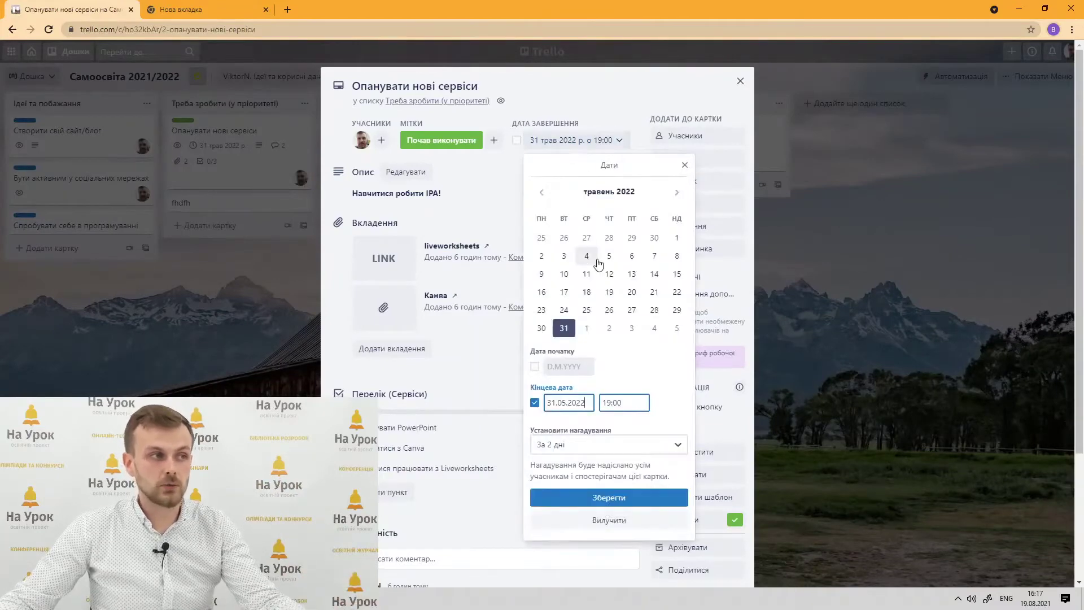
{"action": "left_click", "coordinate": [630, 445]}
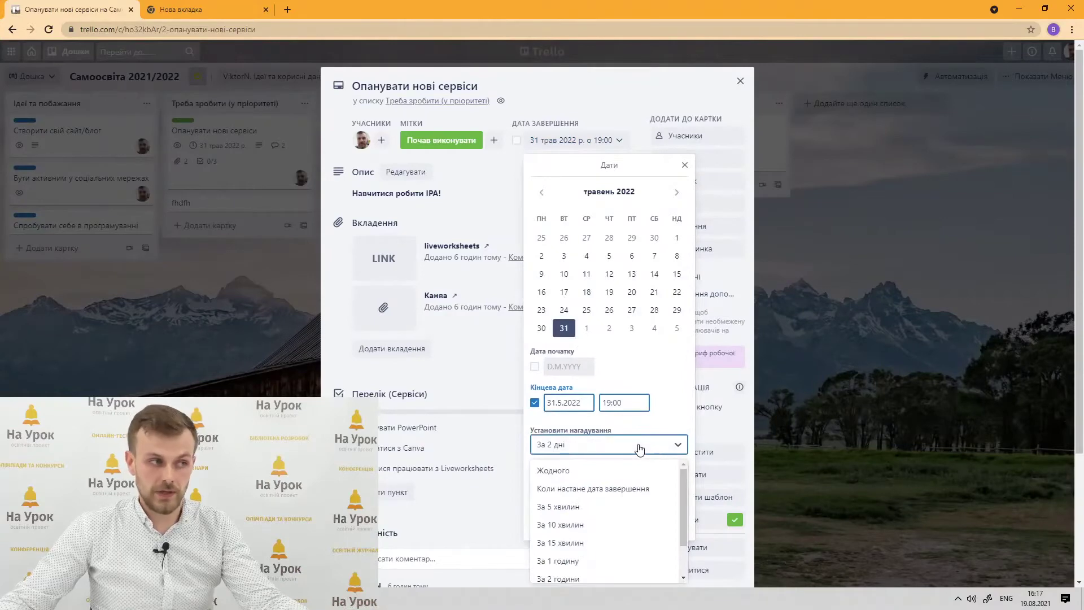
{"action": "scroll", "coordinate": [644, 476], "scroll_direction": "down", "scroll_amount": 2}
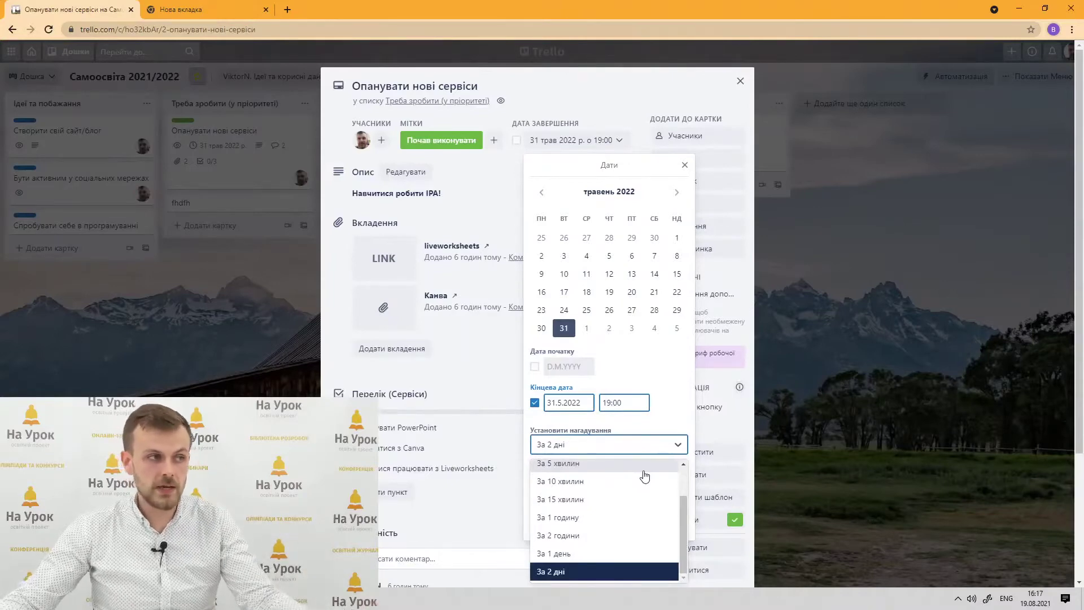
{"action": "left_click", "coordinate": [657, 394]}
{"action": "left_click", "coordinate": [684, 165]}
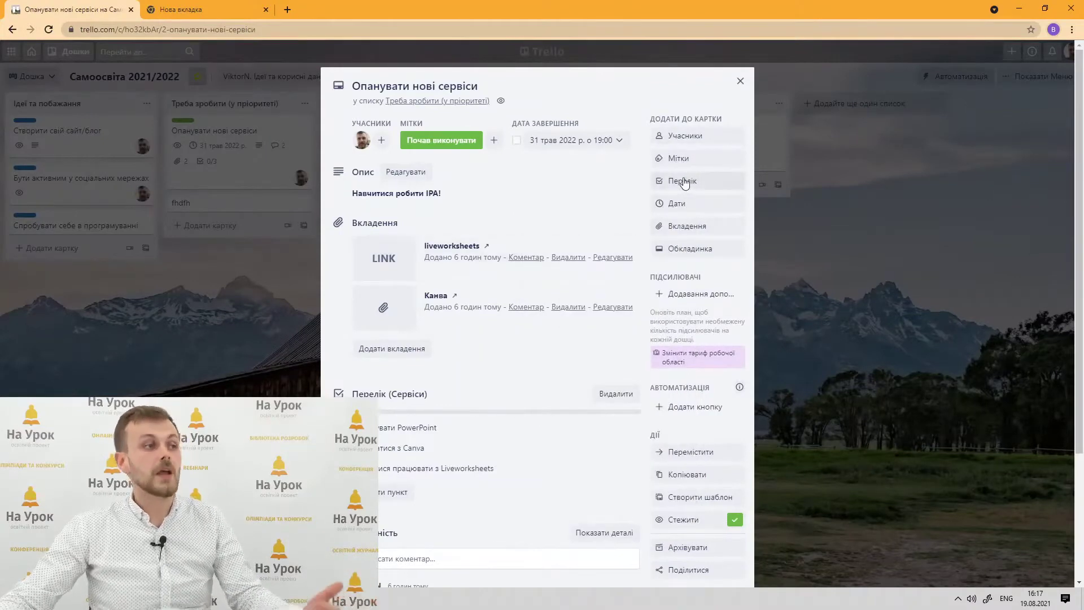
View the options for adding a checklist, dismiss them, and examine the card's existing "Перелік (Сервіси)" checklist.
{"action": "left_click", "coordinate": [683, 180]}
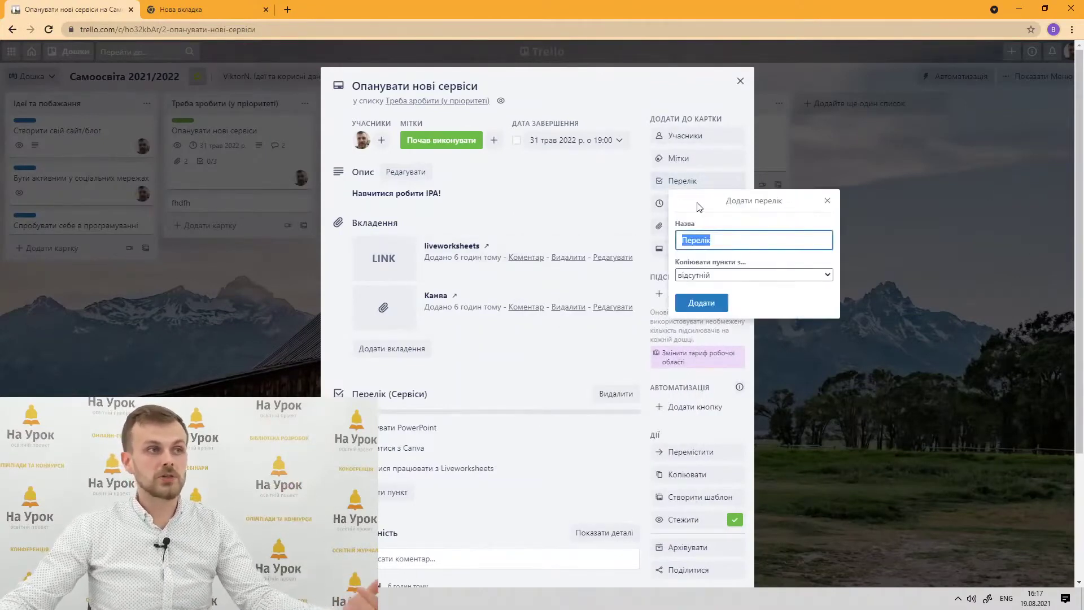
{"action": "left_click", "coordinate": [547, 358]}
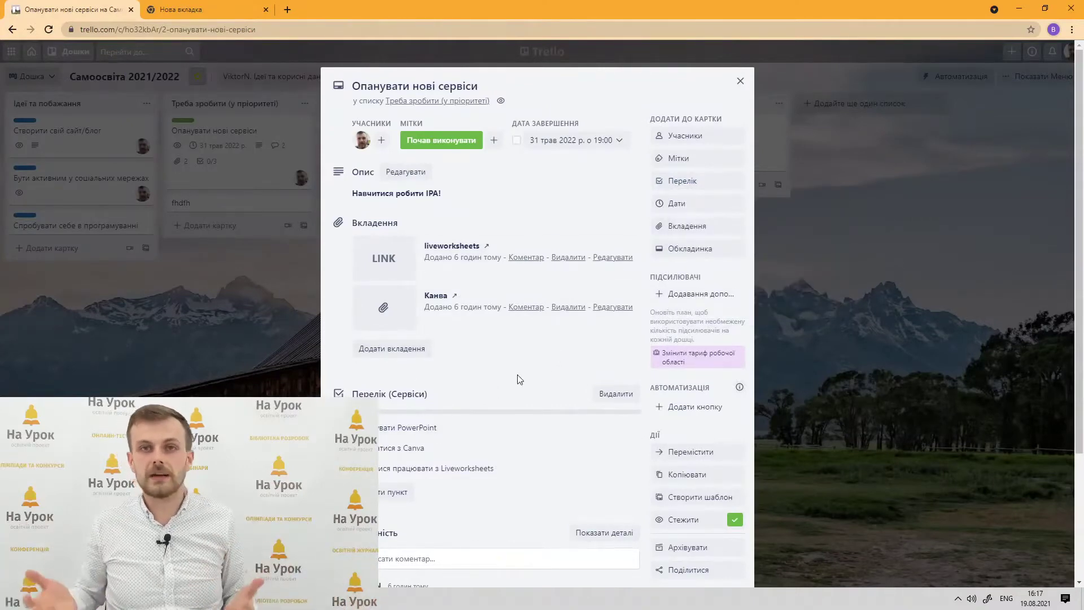
{"action": "scroll", "coordinate": [519, 378], "scroll_direction": "down", "scroll_amount": 2}
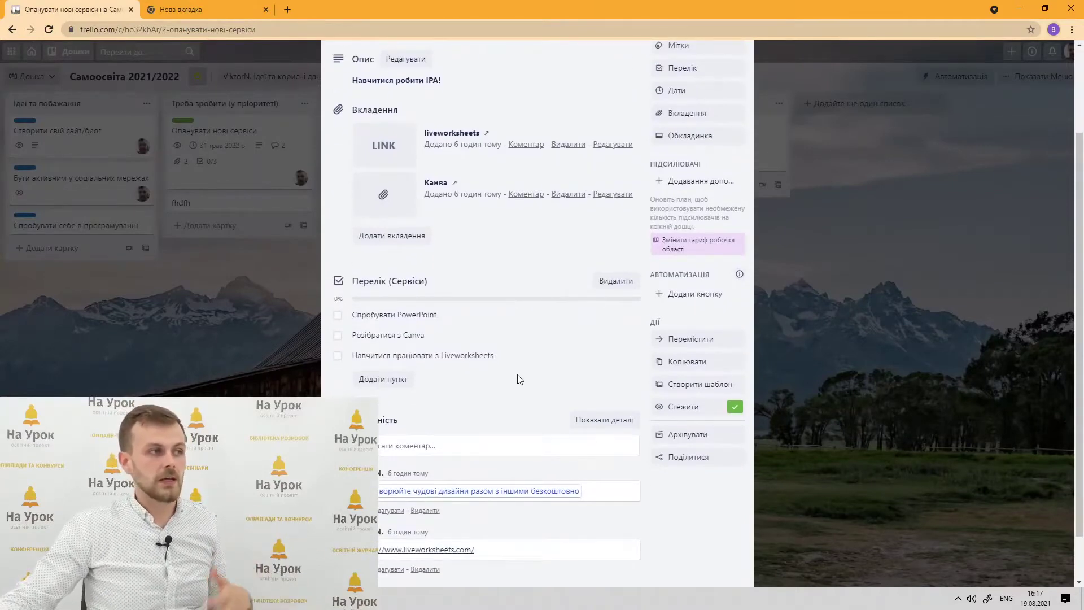
{"action": "scroll", "coordinate": [519, 379], "scroll_direction": "up", "scroll_amount": 1}
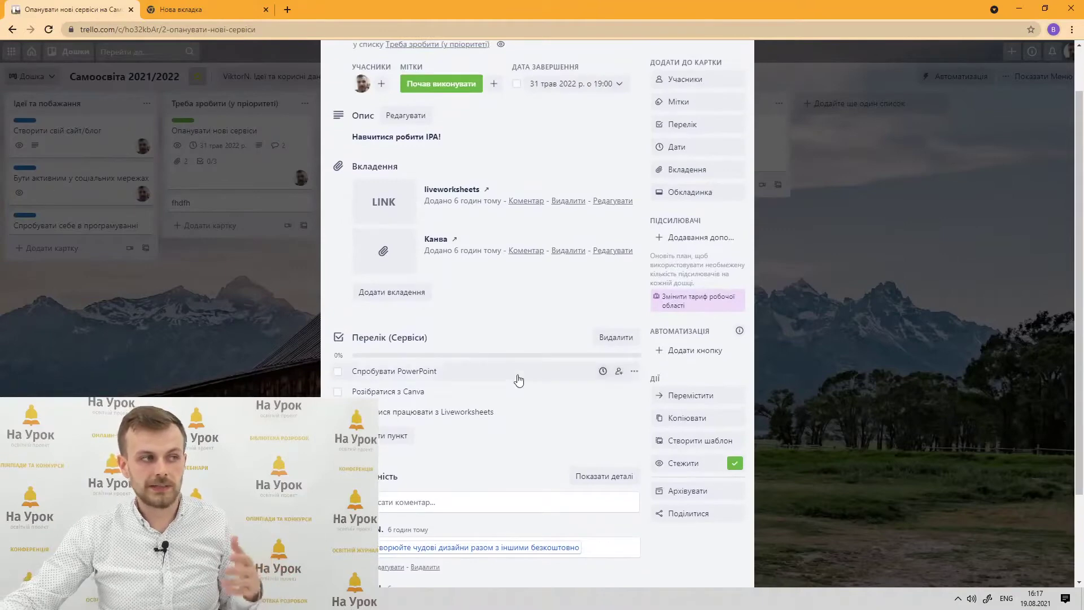
Add the line "jguhubghg" below the existing text in the card's description.
{"action": "scroll", "coordinate": [519, 379], "scroll_direction": "up", "scroll_amount": 1}
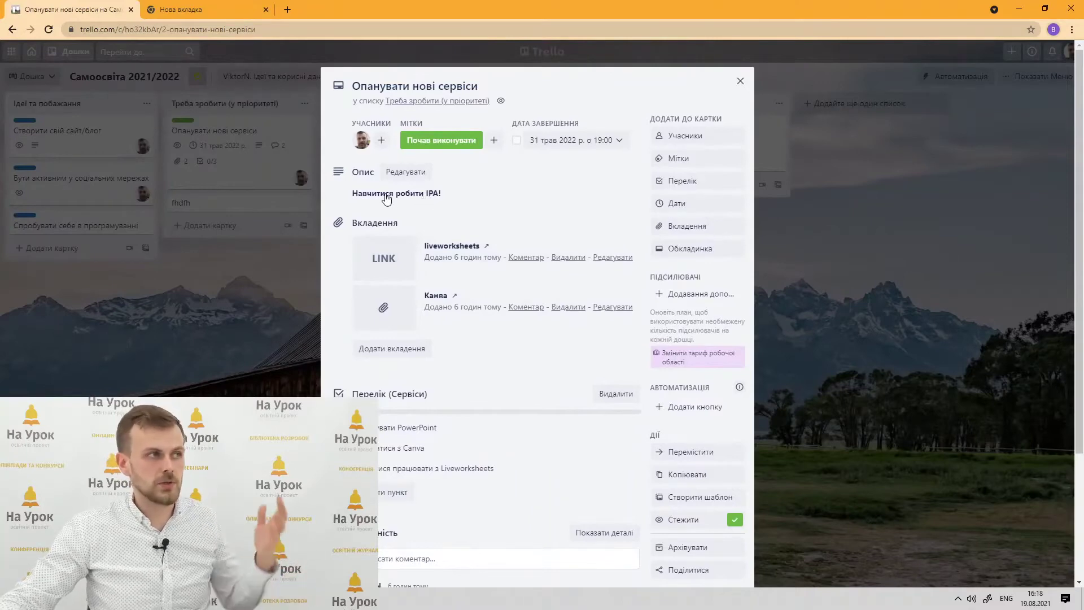
{"action": "left_click", "coordinate": [411, 199]}
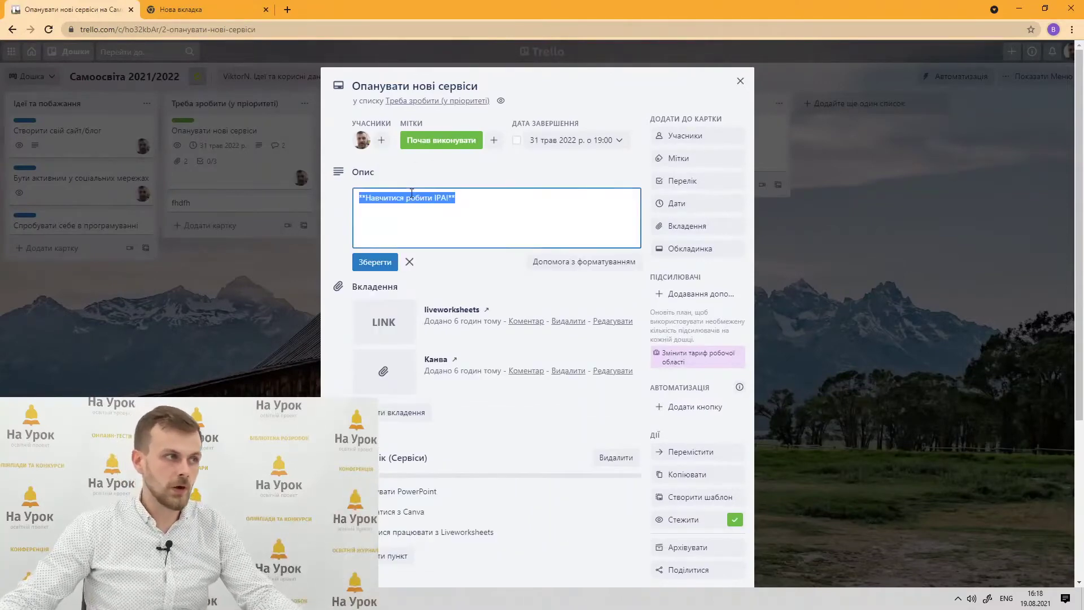
{"action": "left_click", "coordinate": [478, 196]}
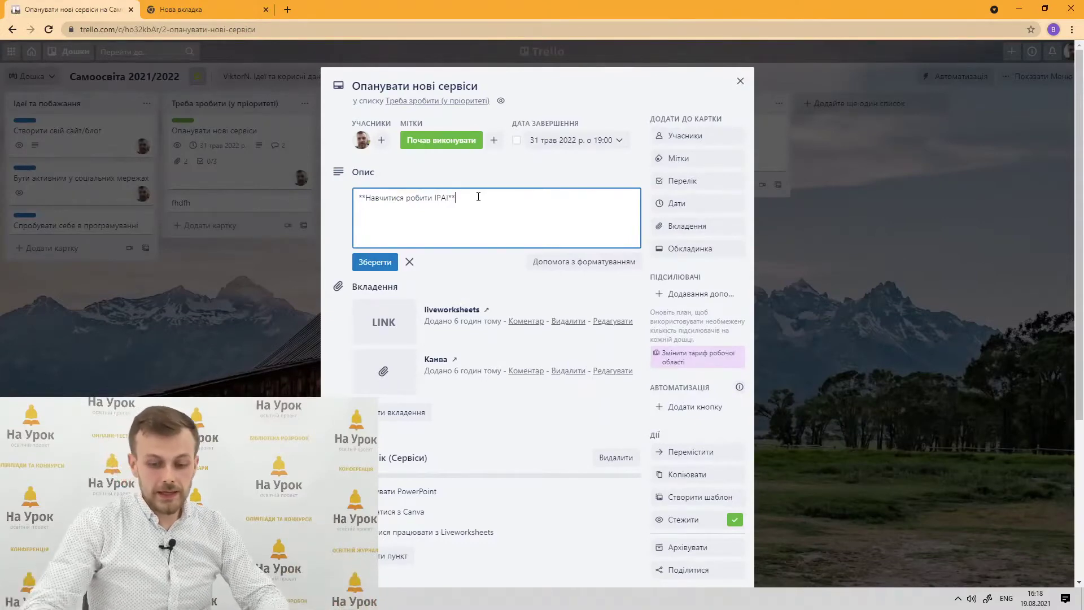
{"action": "type", "text": "jguhubghg"}
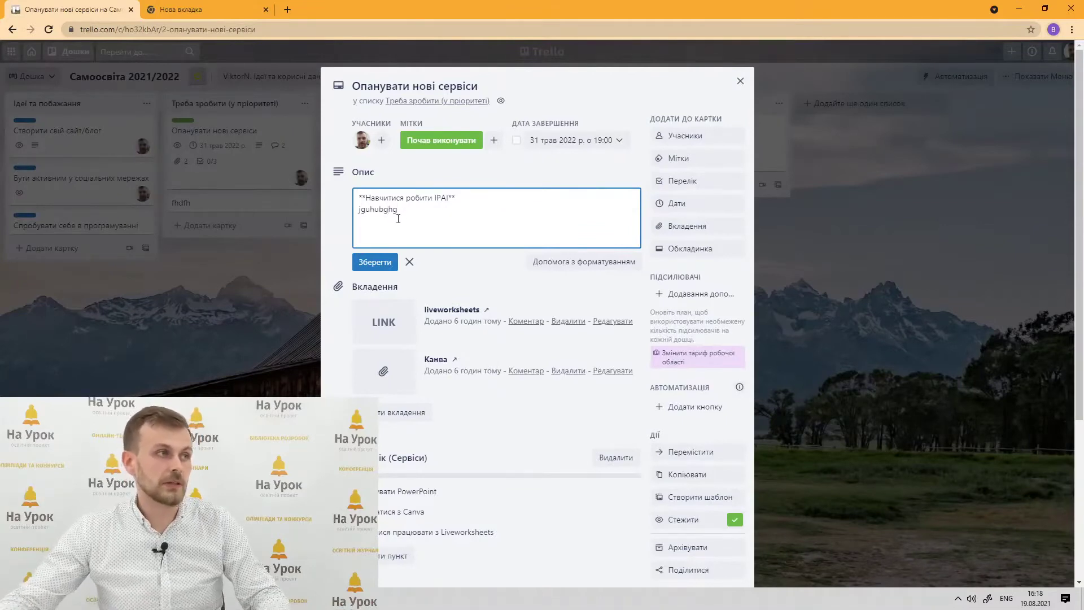
Try bold formatting on the "jguhubghg" line of the description and undo it.
{"action": "left_click_drag", "start_coordinate": [398, 210], "coordinate": [360, 220]}
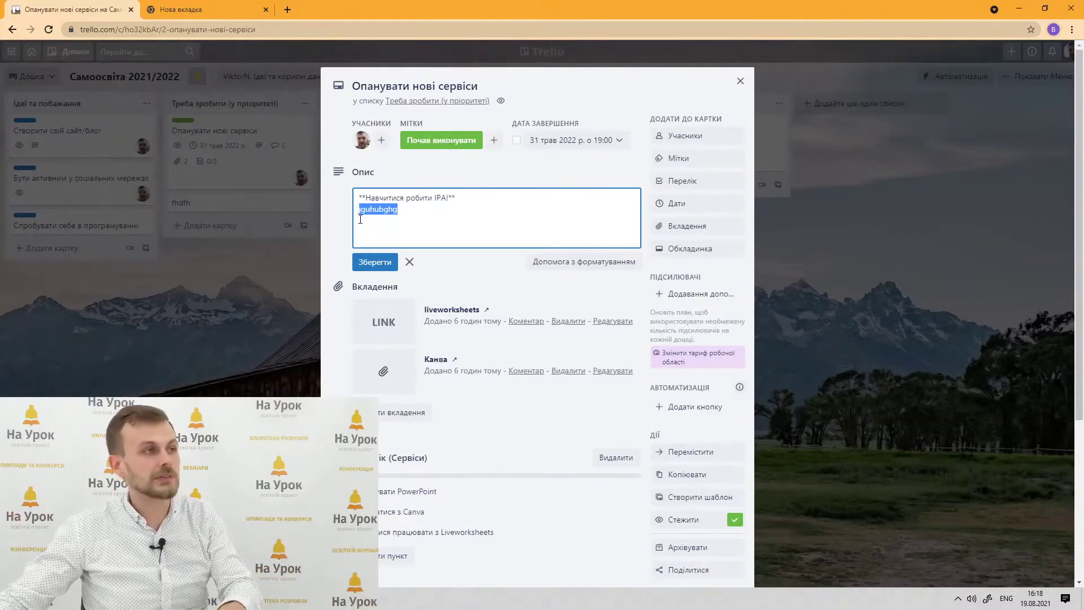
{"action": "key", "text": "ctrl+b"}
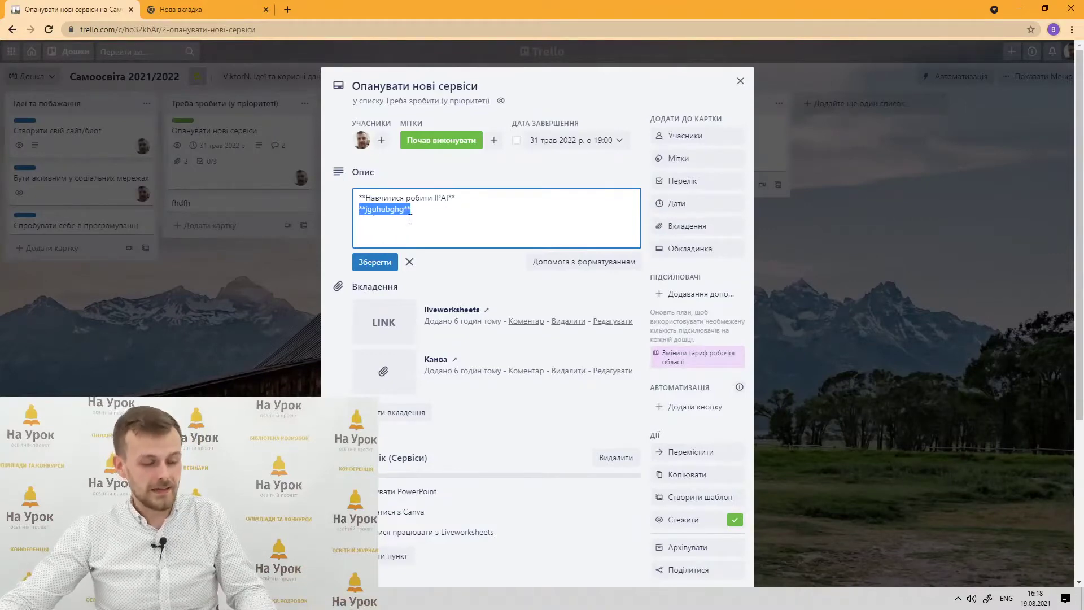
{"action": "key", "text": "ctrl+z"}
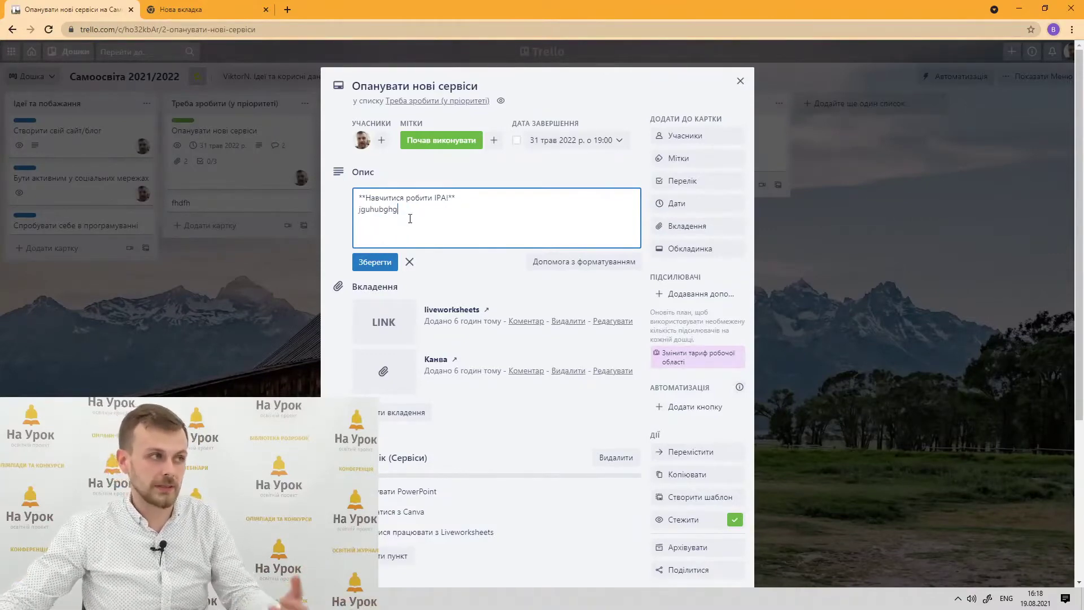
Review the Markdown formatting help for headings, paragraphs, bold, emphasis, lists, links and images, and close it.
{"action": "left_click", "coordinate": [558, 266]}
{"action": "scroll", "coordinate": [559, 266], "scroll_direction": "down", "scroll_amount": 1}
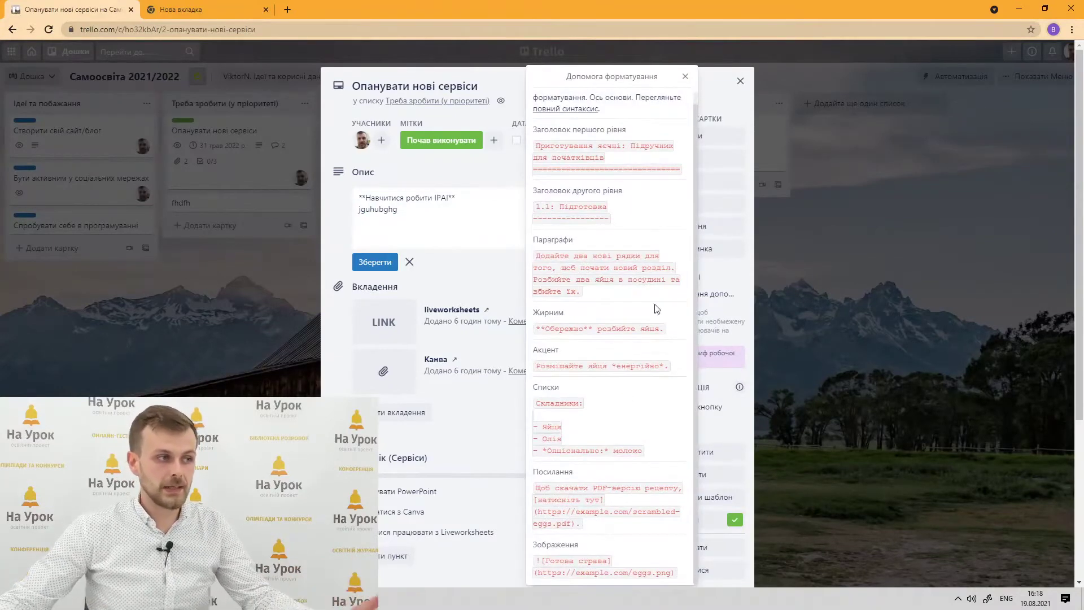
{"action": "scroll", "coordinate": [658, 303], "scroll_direction": "up", "scroll_amount": 1}
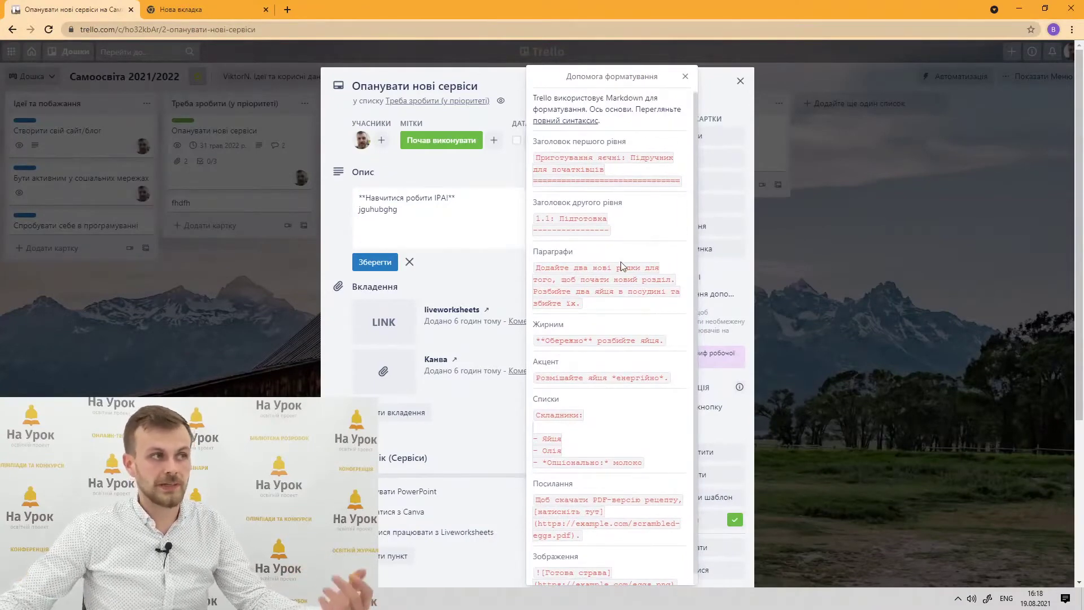
{"action": "scroll", "coordinate": [625, 265], "scroll_direction": "down", "scroll_amount": 1}
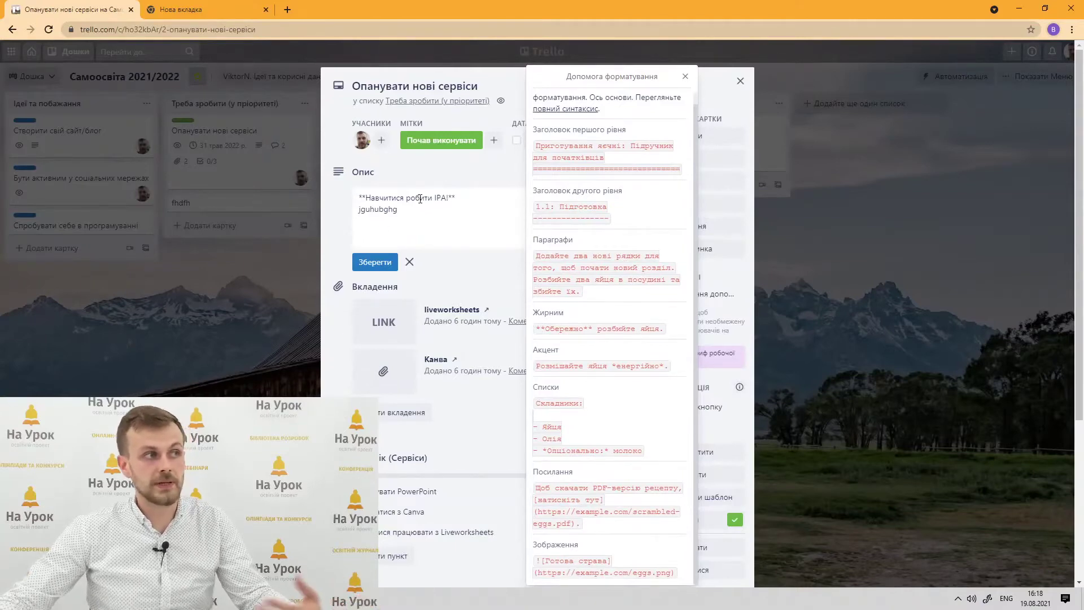
{"action": "left_click", "coordinate": [686, 77]}
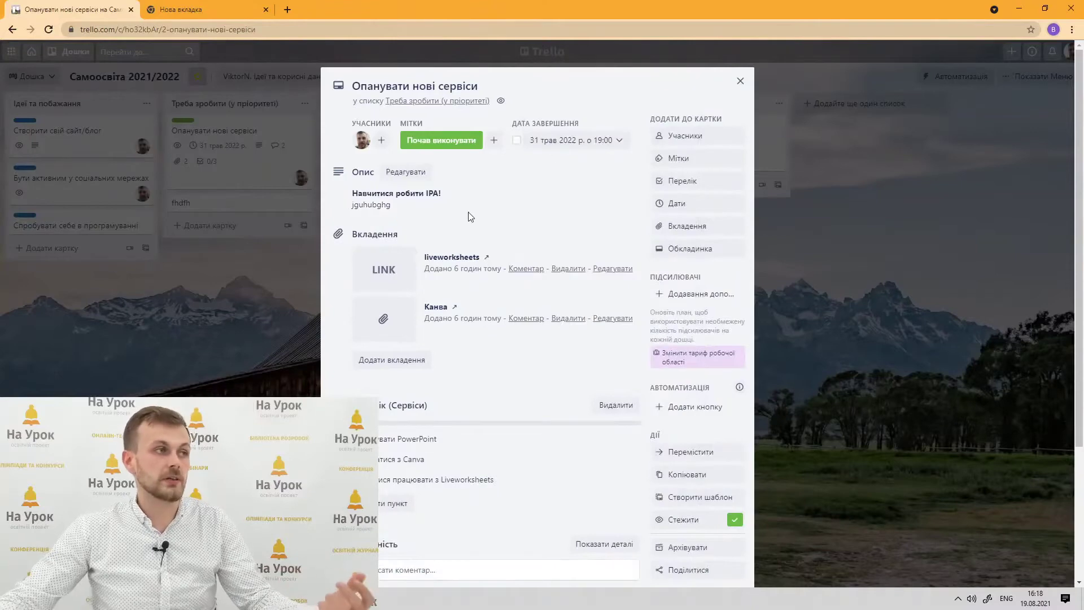
Make the "jguhubghg" line of the card's description bold and save the description.
{"action": "left_click", "coordinate": [411, 207]}
{"action": "left_click", "coordinate": [406, 213]}
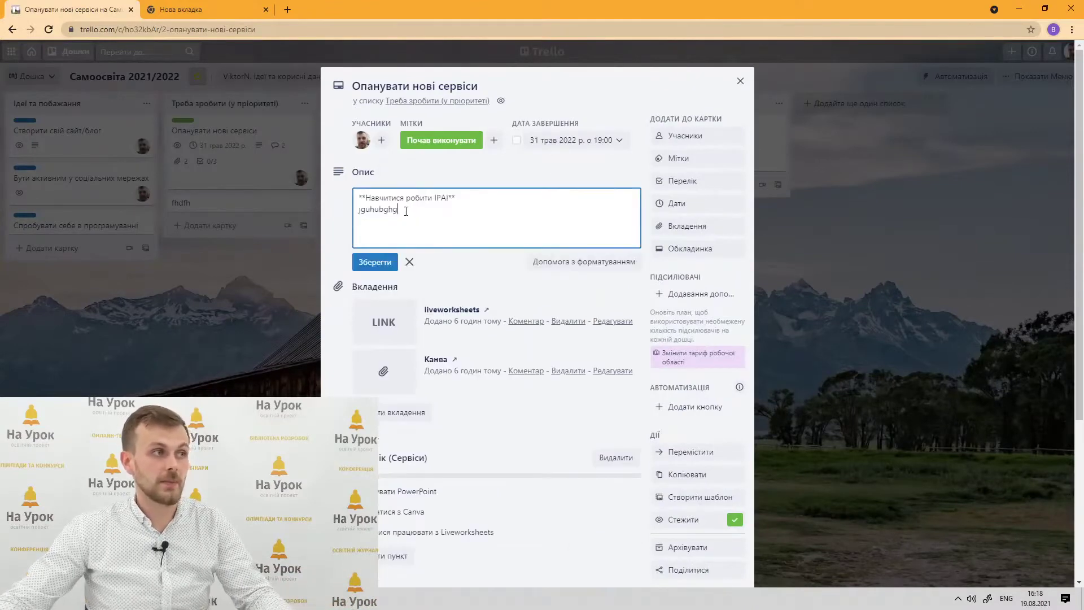
{"action": "left_click_drag", "start_coordinate": [406, 214], "coordinate": [359, 209]}
{"action": "key", "text": "ctrl+b"}
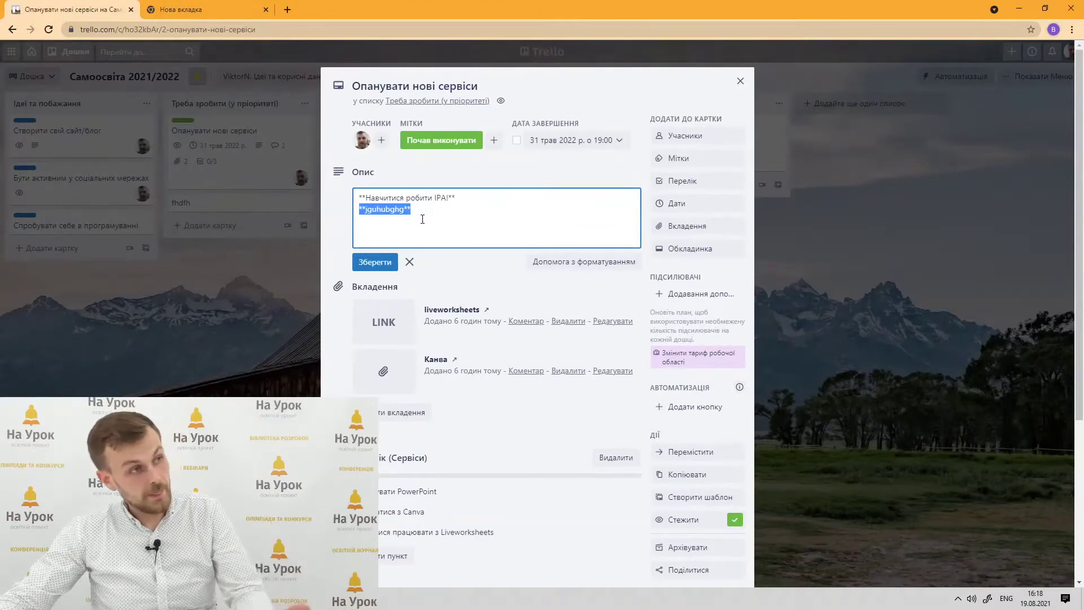
{"action": "left_click", "coordinate": [375, 262]}
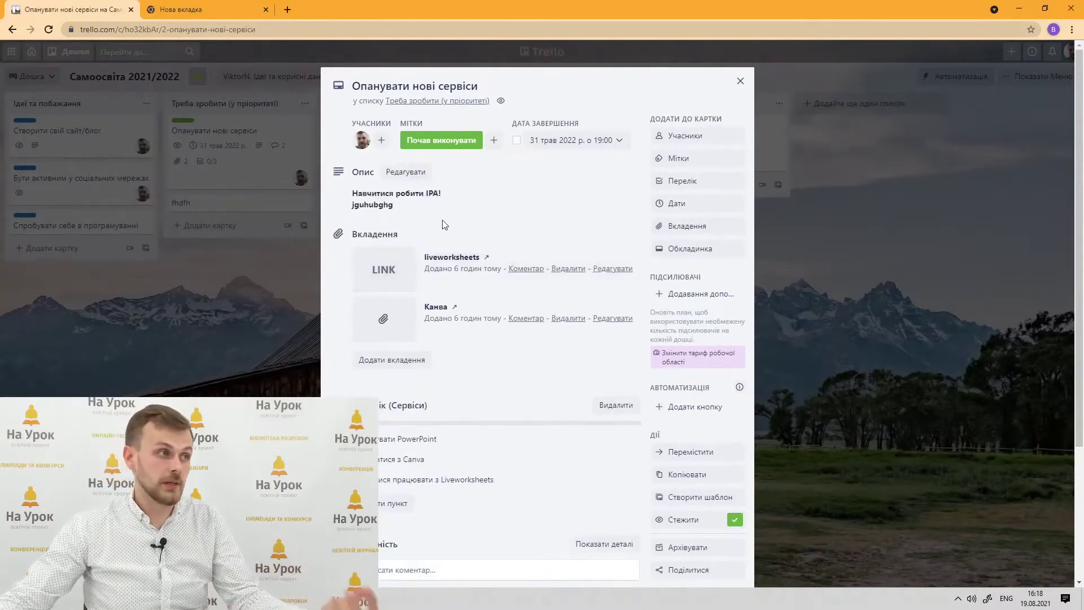
Open the card's attachment options, and search Google for "yf ehjr" in the other browser tab.
{"action": "left_click", "coordinate": [690, 227]}
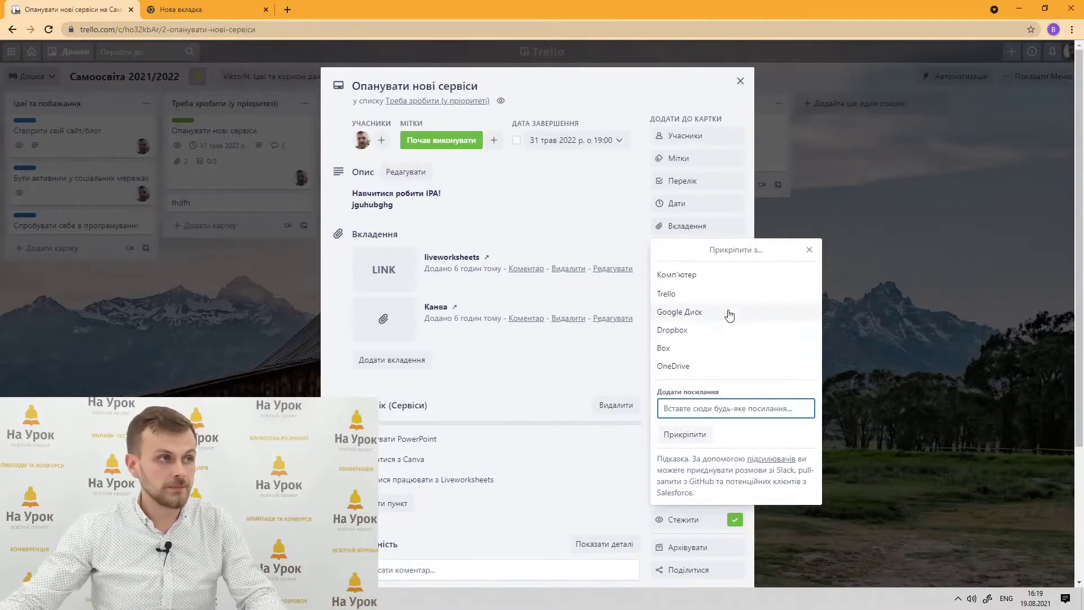
{"action": "left_click", "coordinate": [209, 11]}
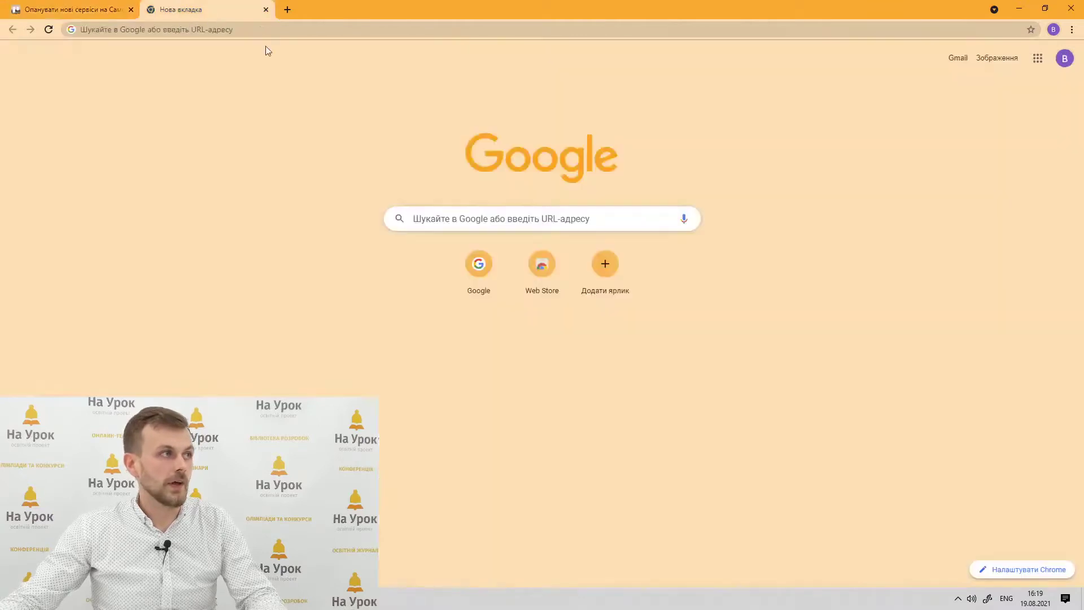
{"action": "left_click", "coordinate": [453, 219]}
{"action": "type", "text": "yf "}
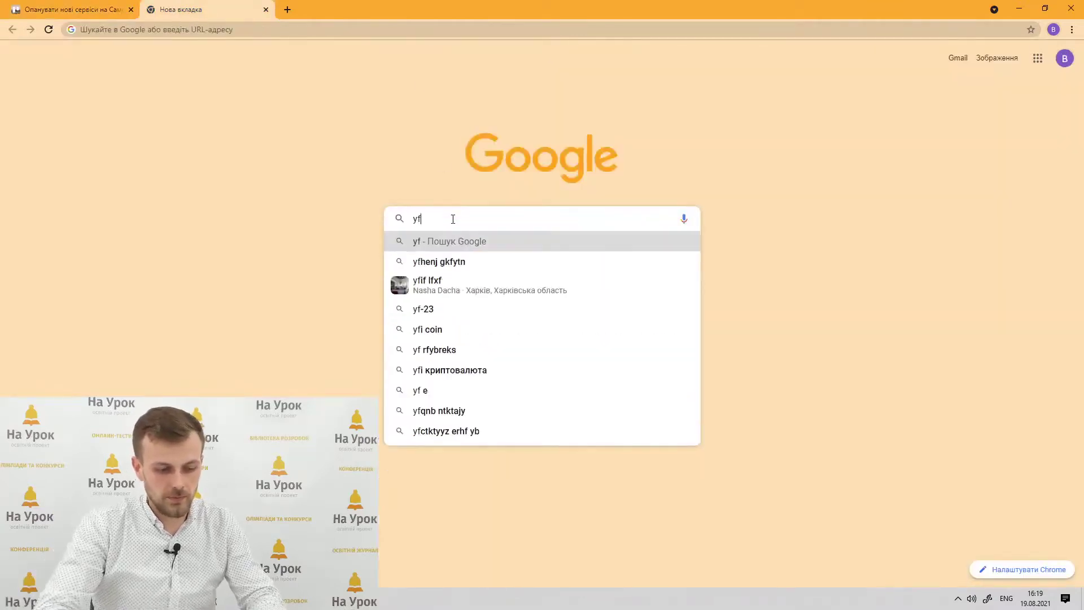
{"action": "type", "text": "ehjr"}
{"action": "key", "text": "Return"}
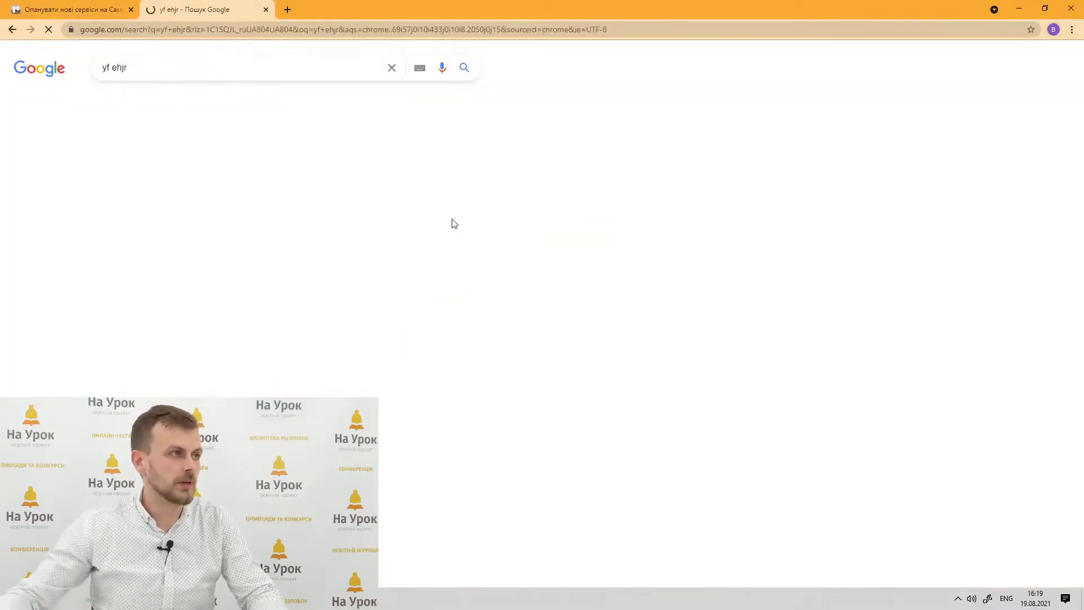
Open the Журнал section of the «На Урок» site from the search results and copy its page address.
{"action": "left_click", "coordinate": [308, 153]}
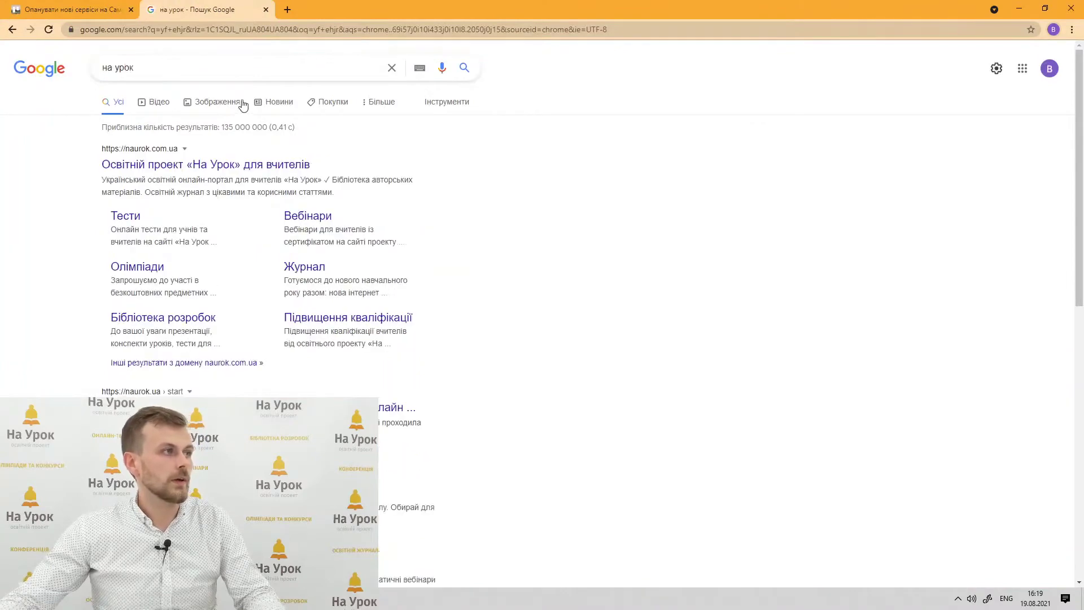
{"action": "left_click", "coordinate": [190, 165]}
{"action": "left_click", "coordinate": [280, 60]}
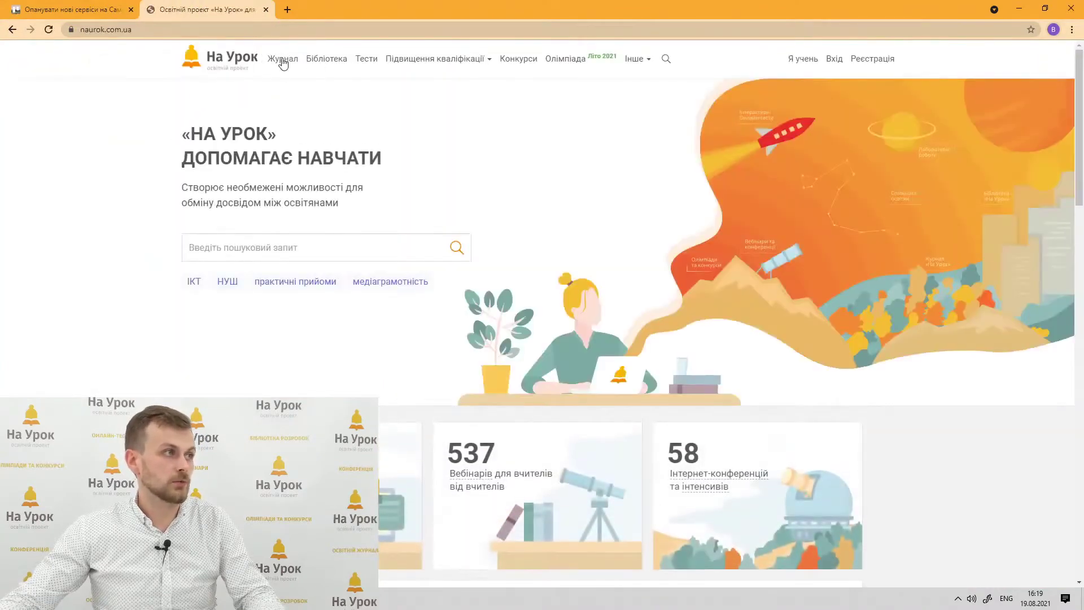
{"action": "left_click", "coordinate": [256, 29]}
{"action": "key", "text": "ctrl+c"}
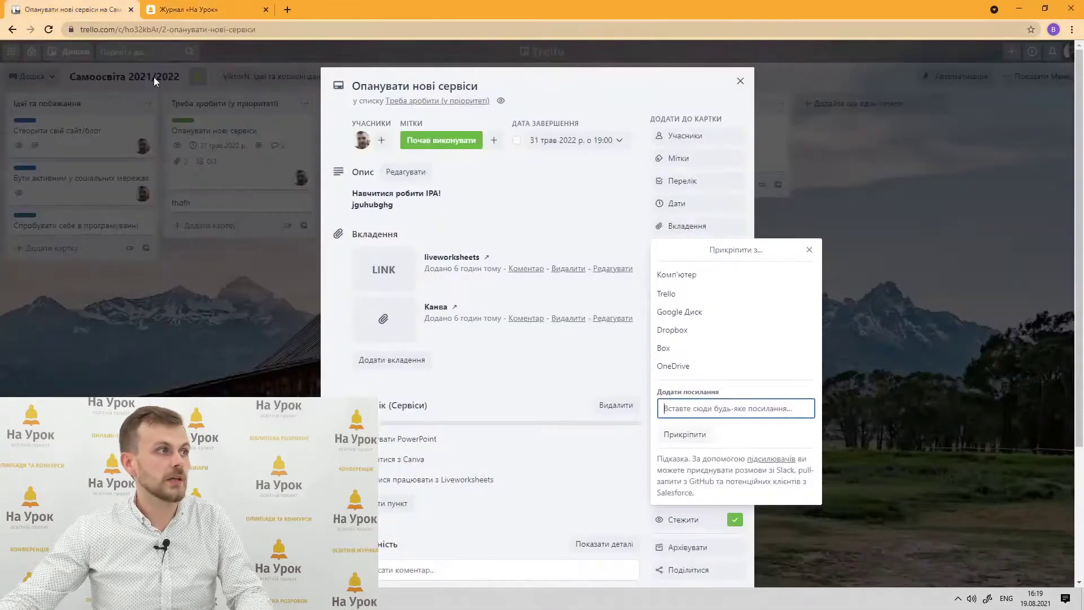
{"action": "left_click", "coordinate": [68, 9]}
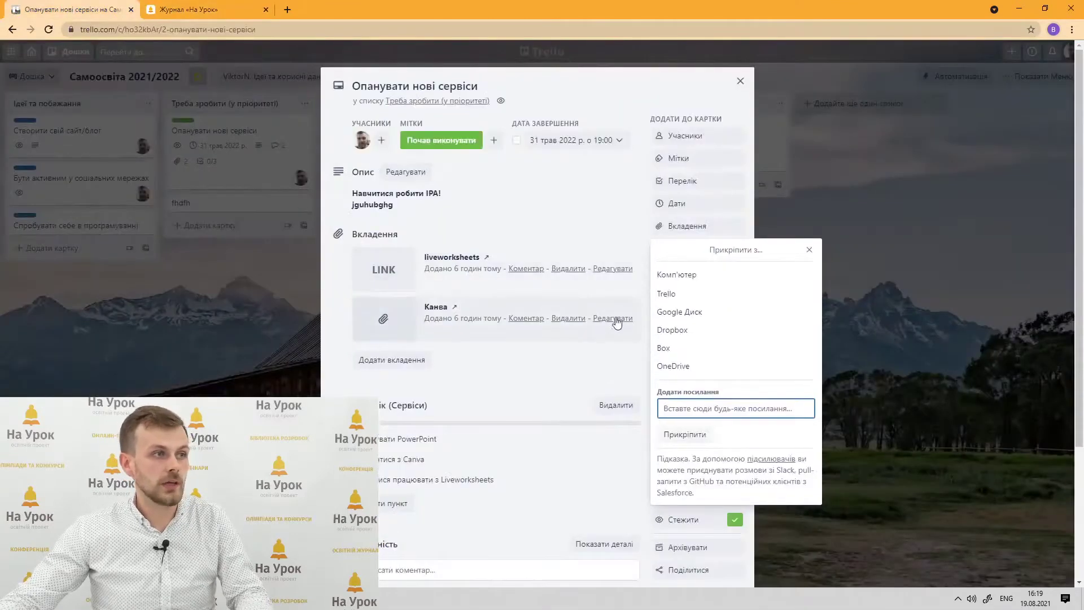
{"action": "key", "text": "ctrl+v"}
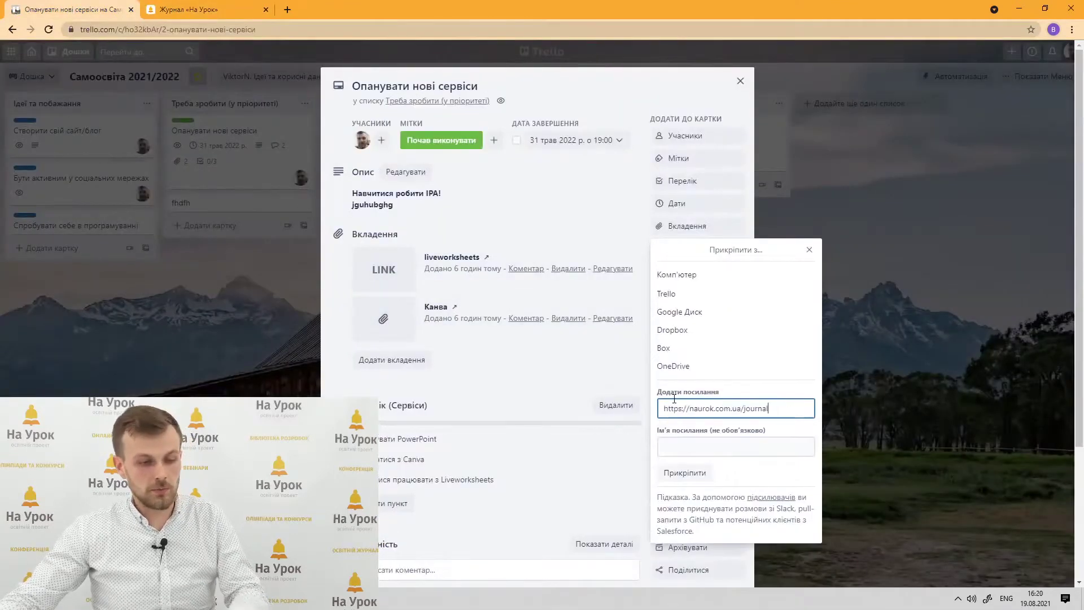
{"action": "left_click", "coordinate": [687, 441]}
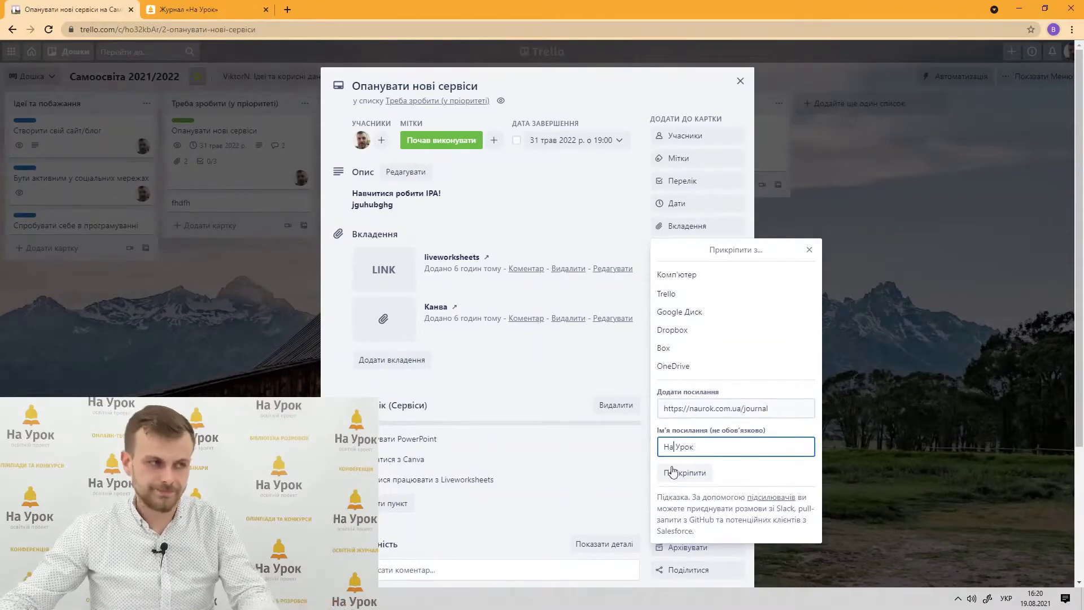
{"action": "left_click", "coordinate": [683, 473]}
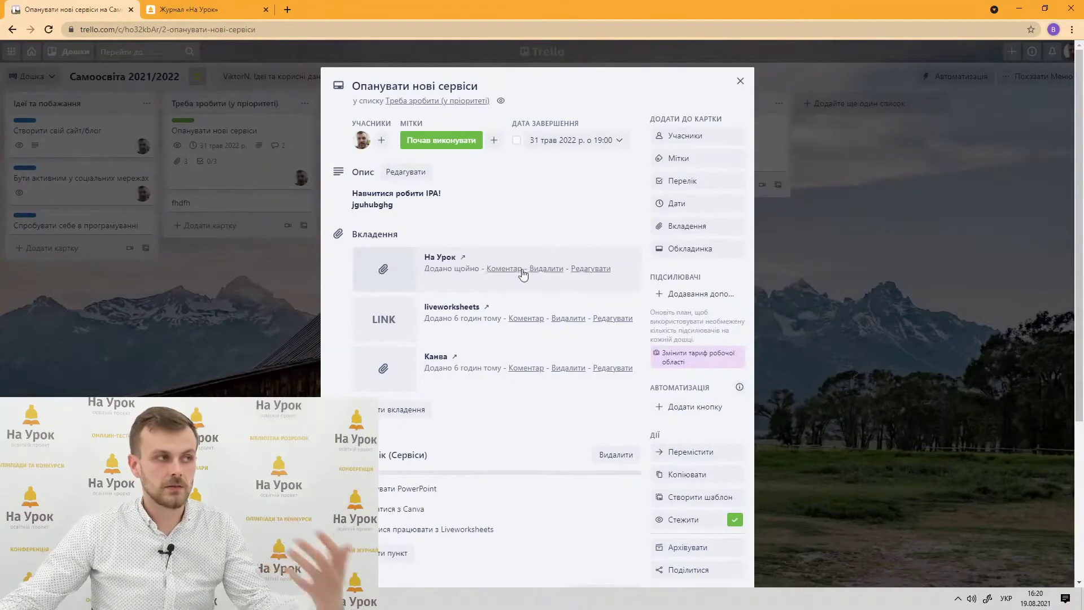
Check the page behind the "На Урок" attachment and examine the attachment's editing fields without changing them.
{"action": "left_click", "coordinate": [418, 267]}
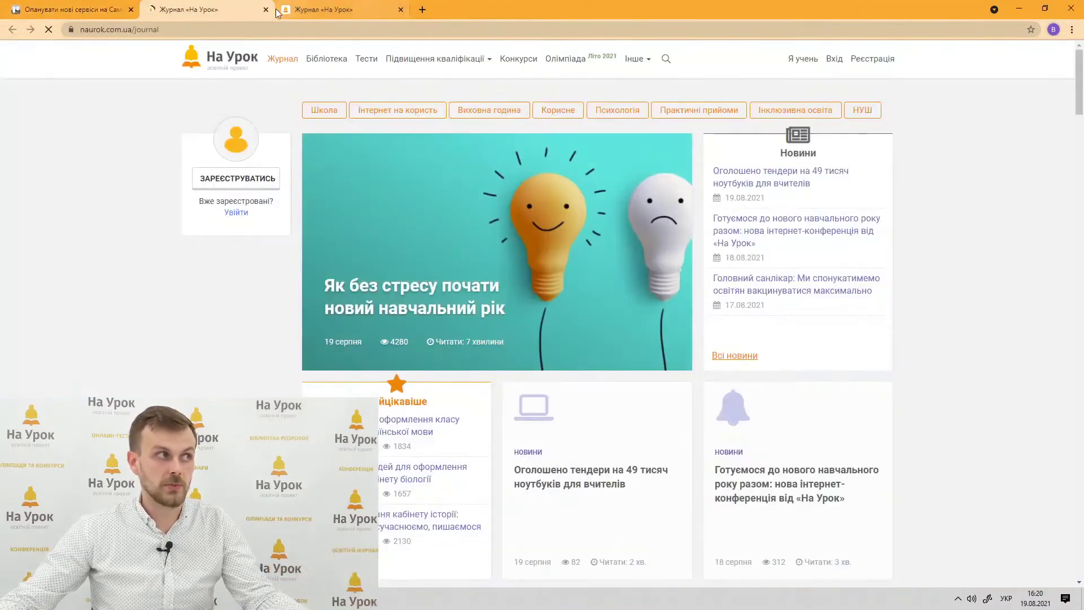
{"action": "left_click", "coordinate": [266, 9]}
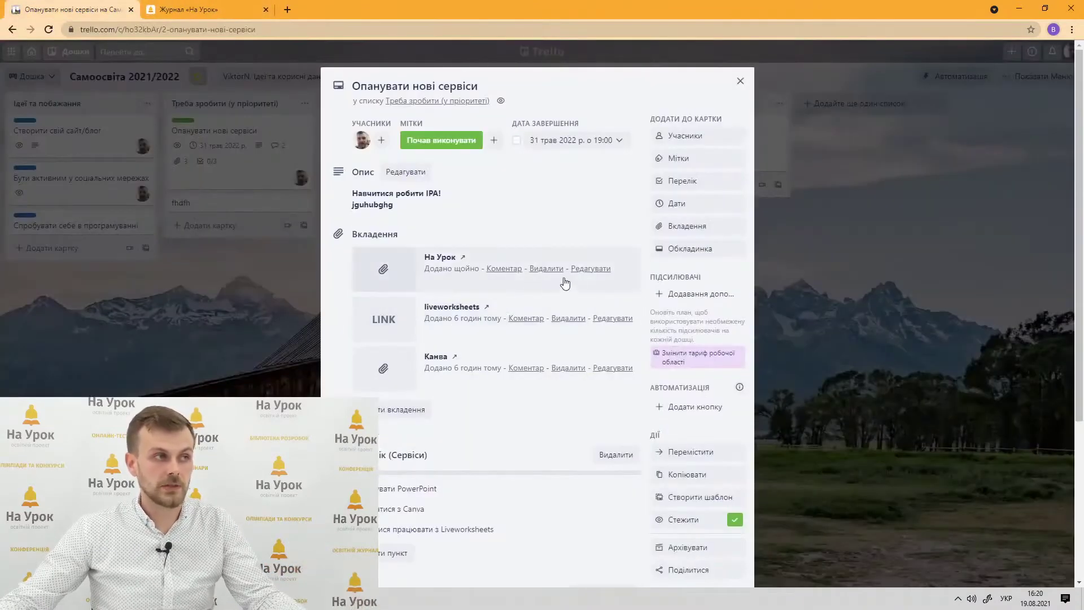
{"action": "left_click", "coordinate": [590, 268]}
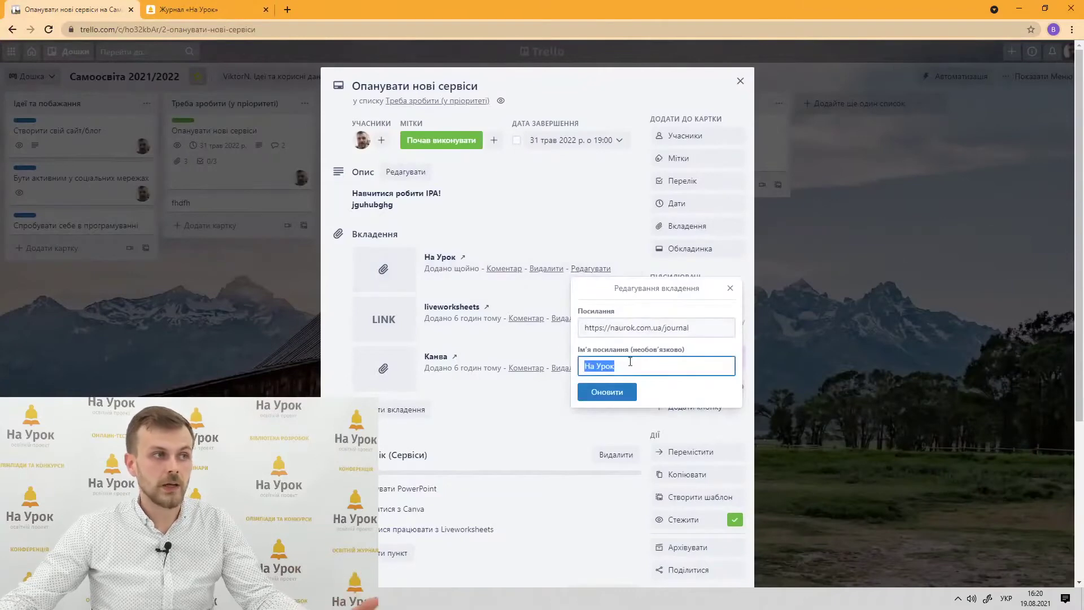
{"action": "left_click", "coordinate": [732, 289]}
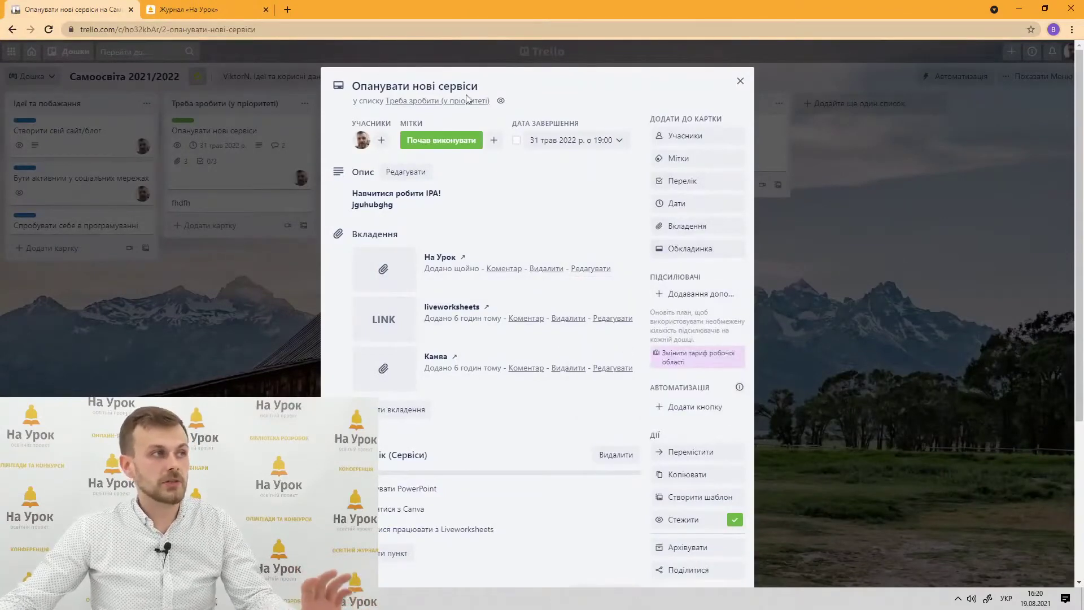
Look through the remaining contents of the "Опанувати нові сервіси" card and close it.
{"action": "scroll", "coordinate": [649, 363], "scroll_direction": "down", "scroll_amount": 3}
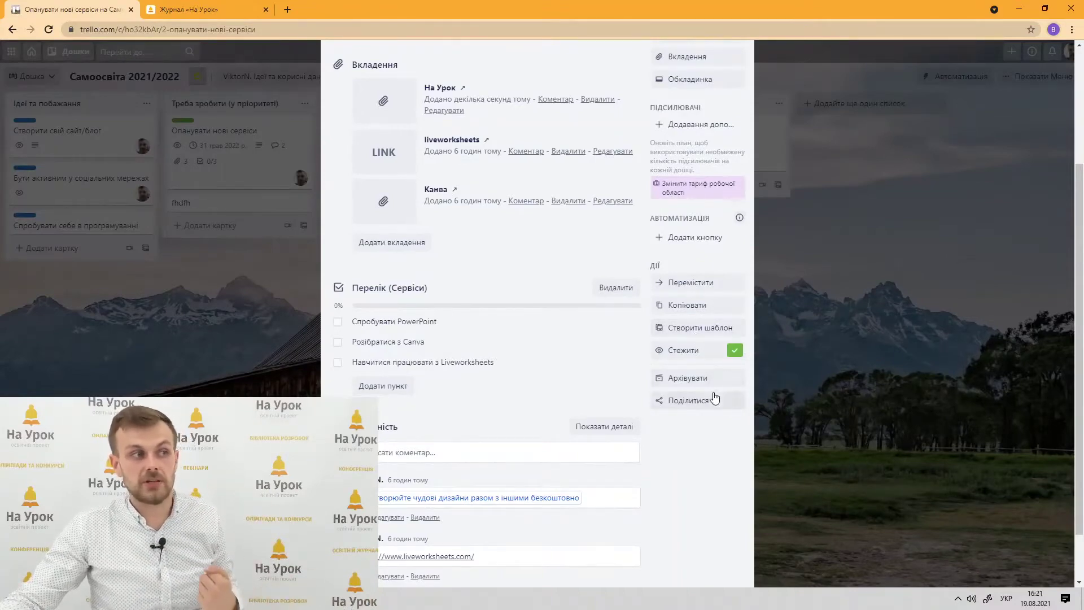
{"action": "scroll", "coordinate": [591, 402], "scroll_direction": "up", "scroll_amount": 5}
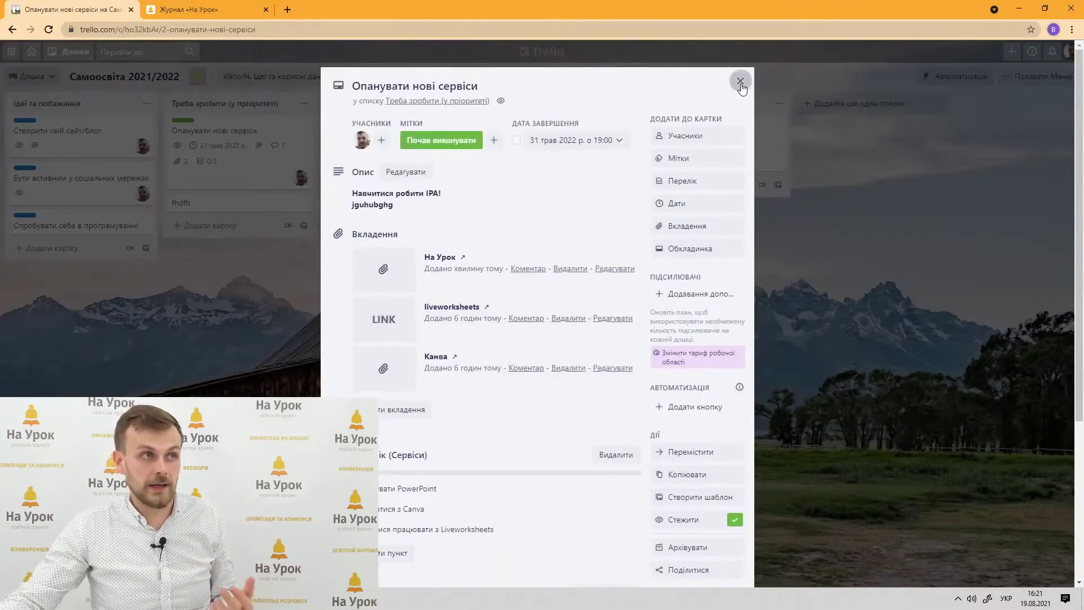
{"action": "left_click", "coordinate": [740, 83]}
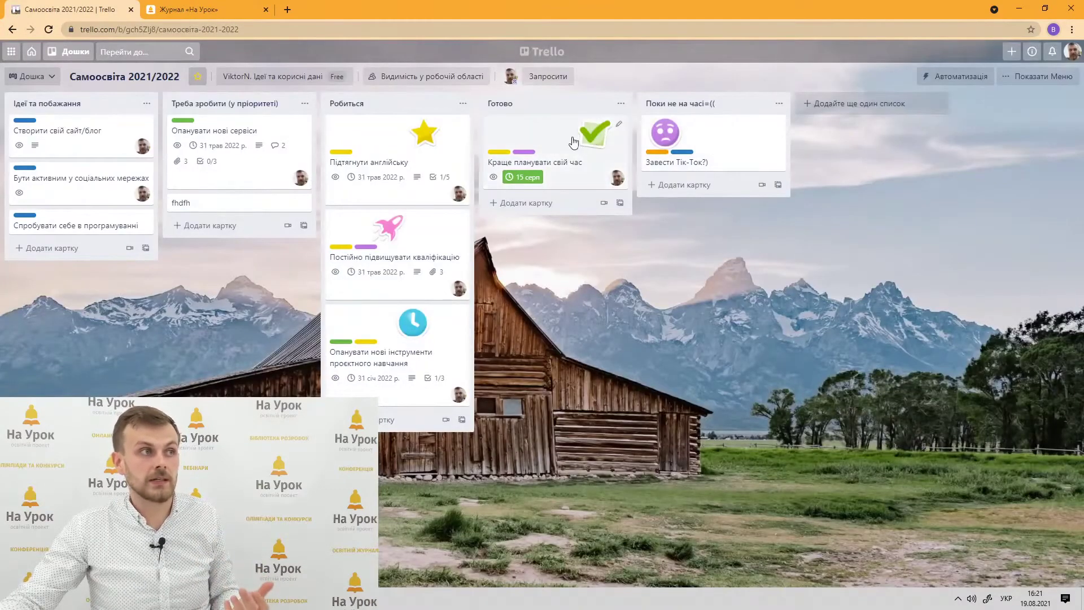
Archive the "Краще планувати свій час" card from the "Готово" list.
{"action": "left_click", "coordinate": [565, 161]}
{"action": "scroll", "coordinate": [654, 310], "scroll_direction": "down", "scroll_amount": 2}
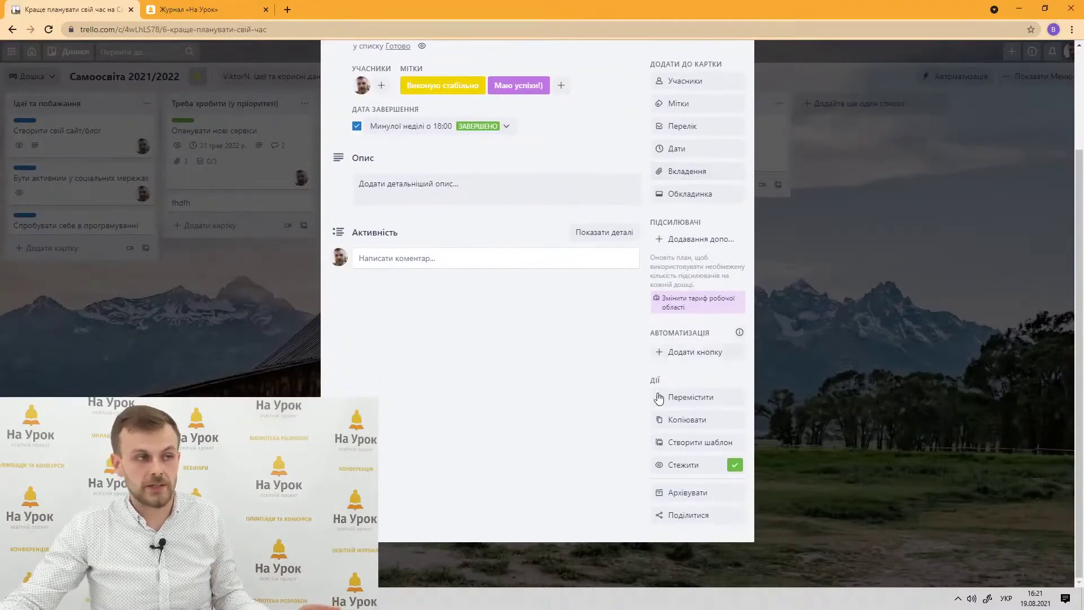
{"action": "left_click", "coordinate": [694, 495]}
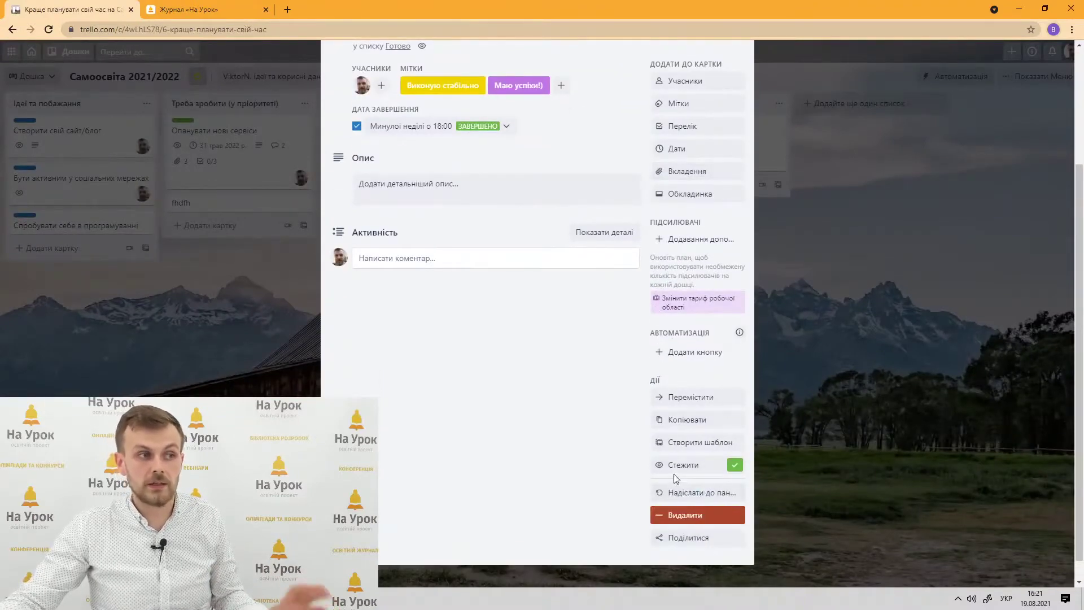
{"action": "scroll", "coordinate": [695, 133], "scroll_direction": "up", "scroll_amount": 3}
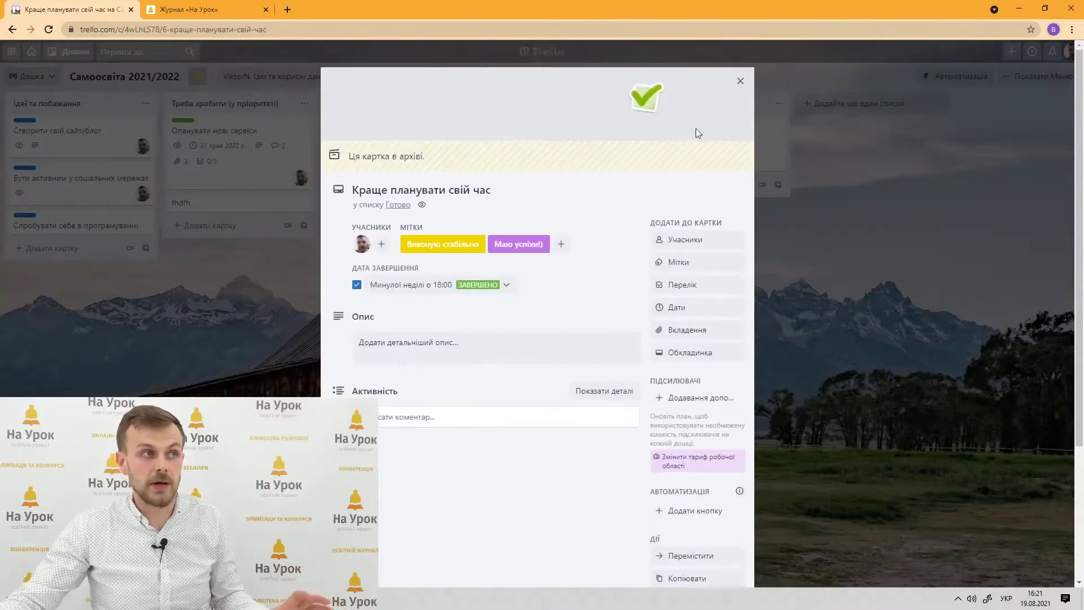
Close the archived card and place the orange worried-face sticker on the "Опанувати нові сервіси" card.
{"action": "left_click", "coordinate": [740, 80]}
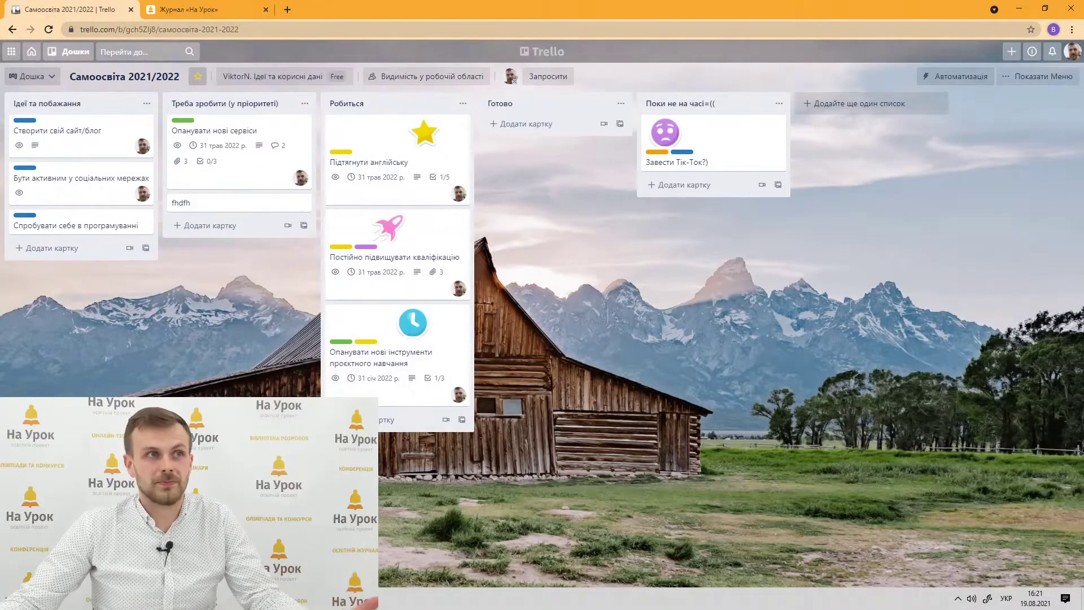
{"action": "left_click", "coordinate": [1044, 77]}
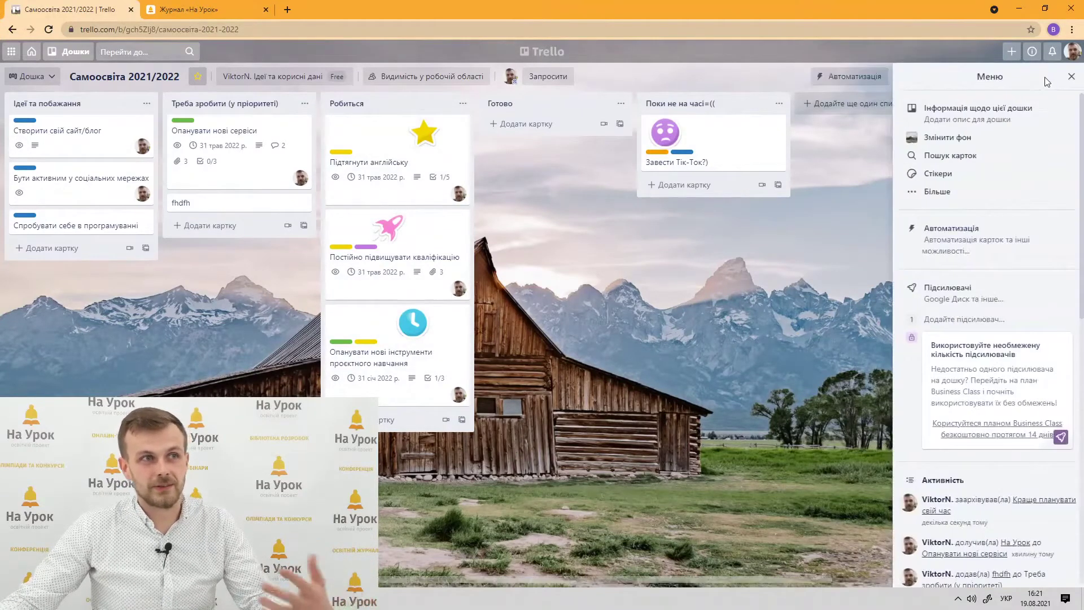
{"action": "left_click", "coordinate": [960, 171]}
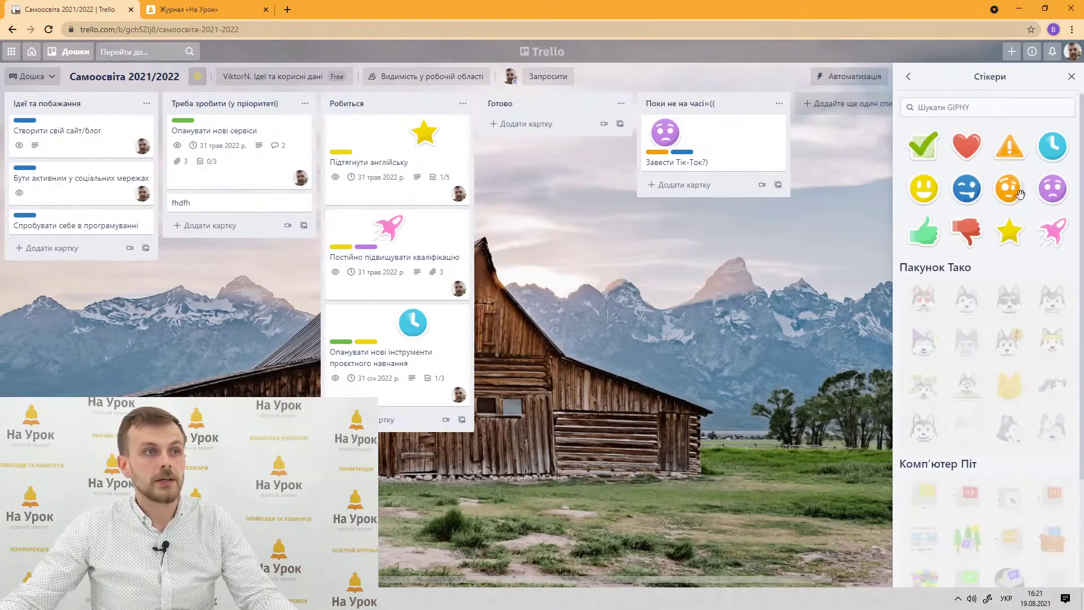
{"action": "left_click_drag", "start_coordinate": [999, 189], "coordinate": [251, 142]}
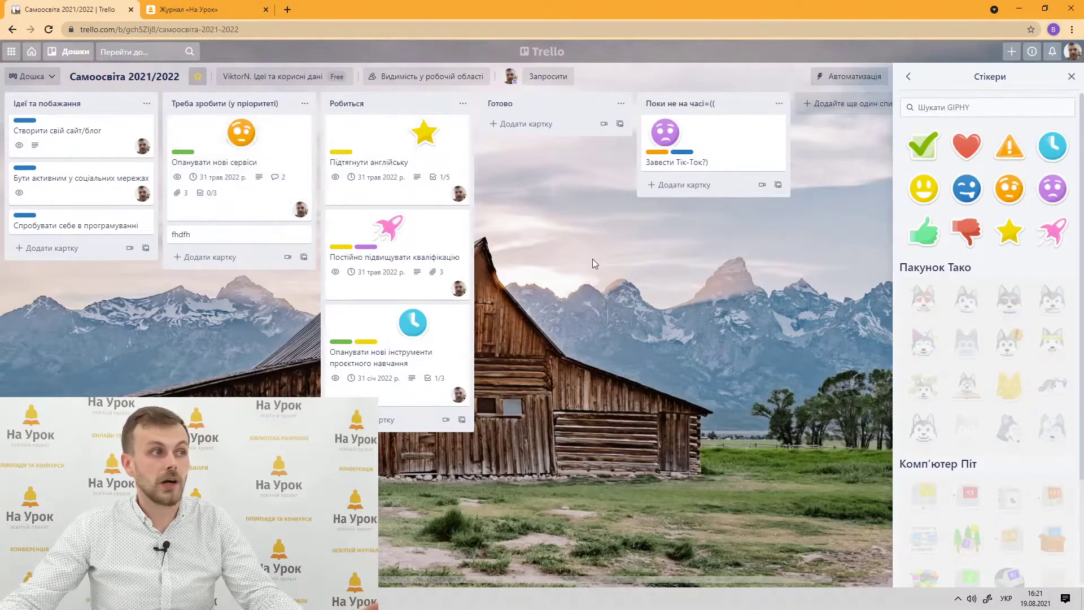
Look at the board's background options and its visibility choices without changing them.
{"action": "left_click", "coordinate": [907, 77]}
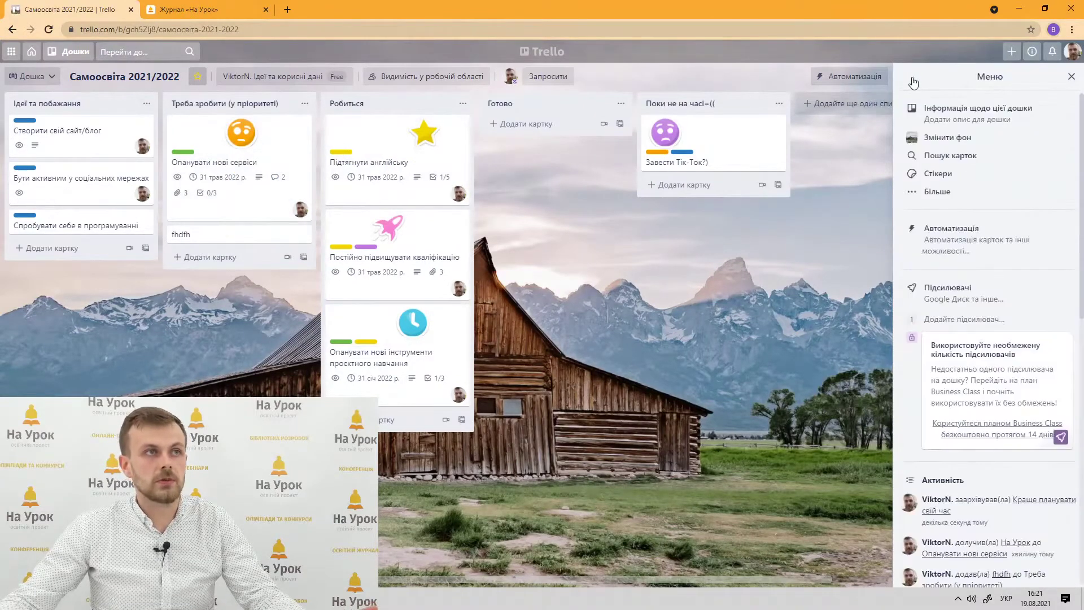
{"action": "left_click", "coordinate": [958, 137]}
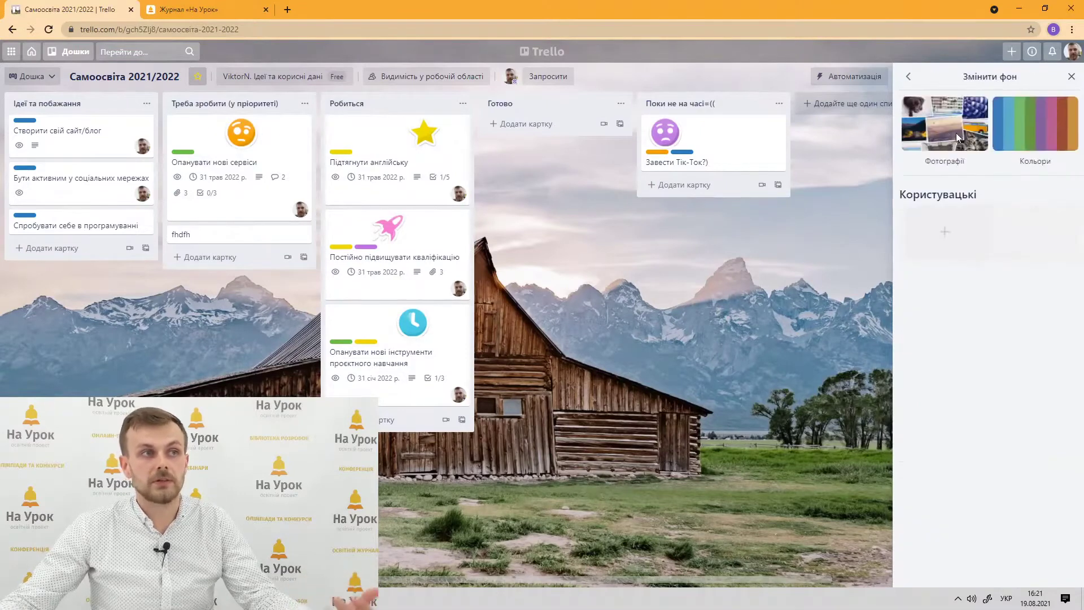
{"action": "left_click", "coordinate": [908, 77]}
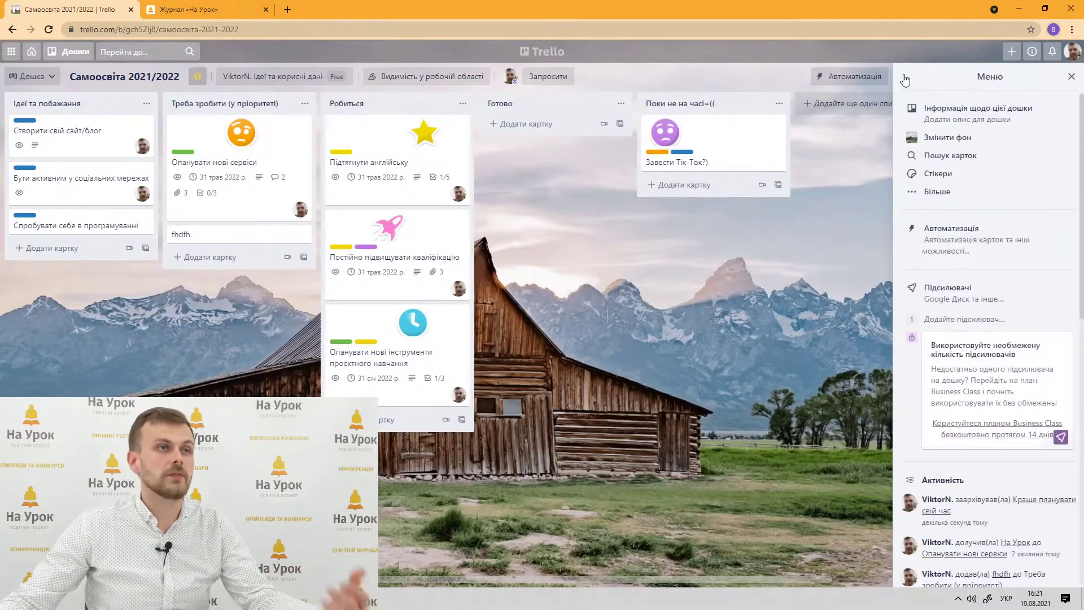
{"action": "left_click", "coordinate": [1070, 78]}
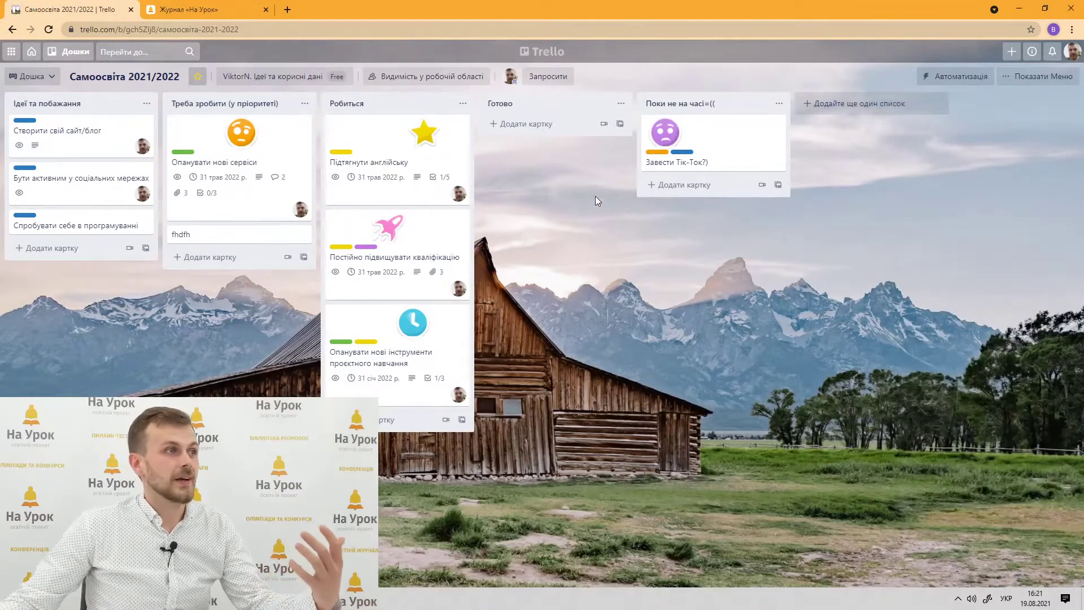
{"action": "left_click", "coordinate": [438, 81]}
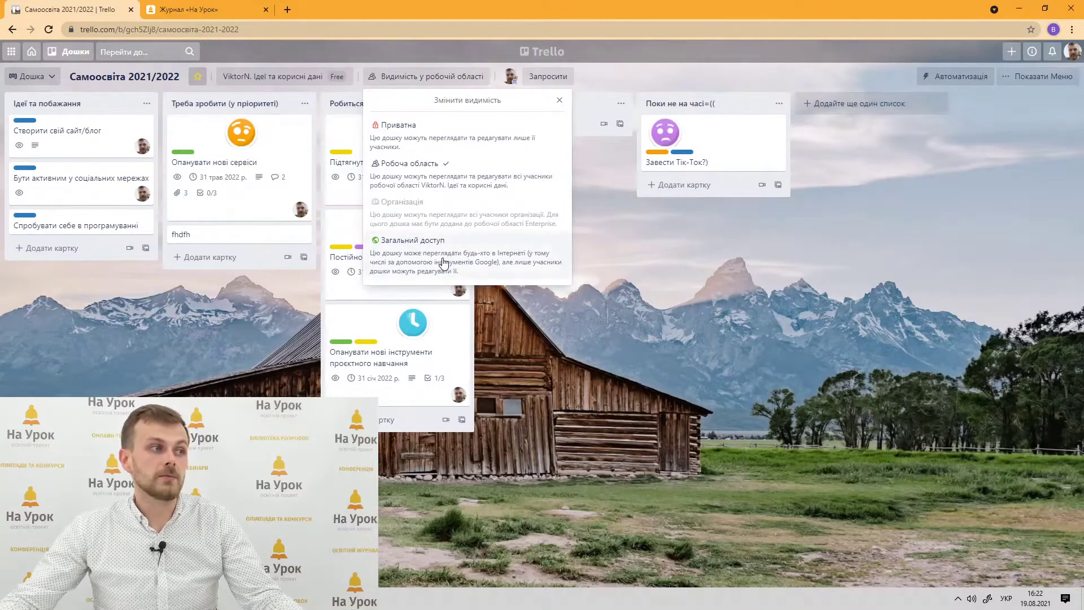
{"action": "left_click", "coordinate": [605, 337]}
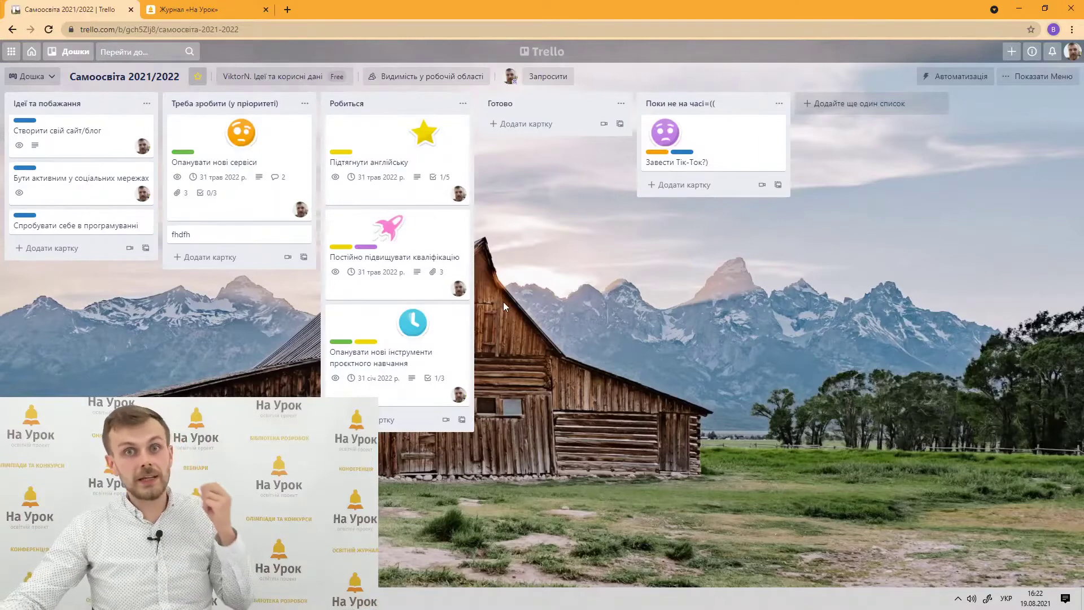
Browse the education (Освіта) category of the board template gallery.
{"action": "left_click", "coordinate": [32, 54]}
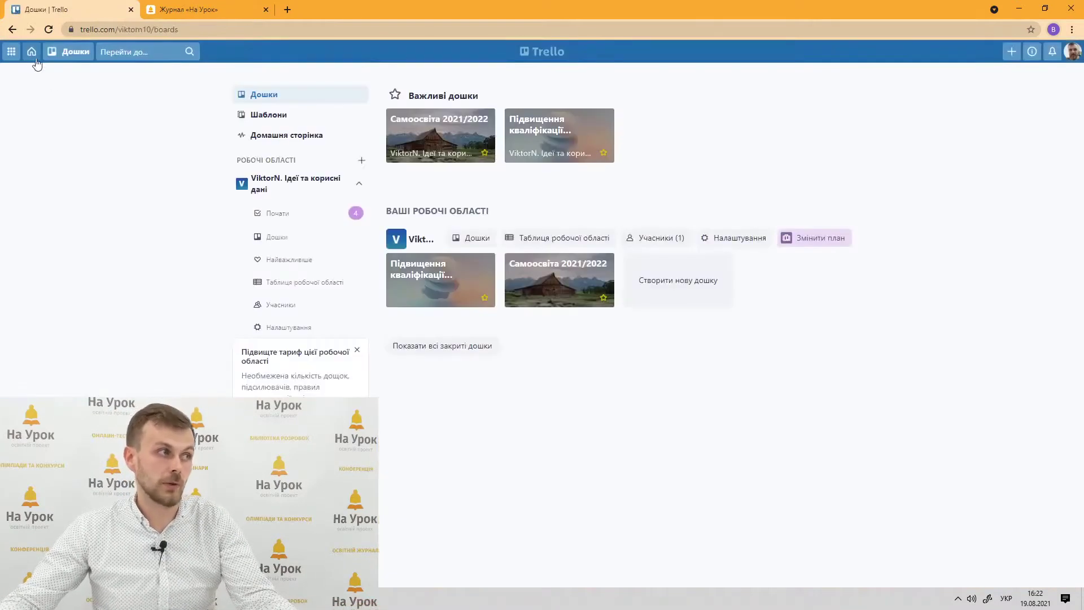
{"action": "left_click", "coordinate": [268, 114]}
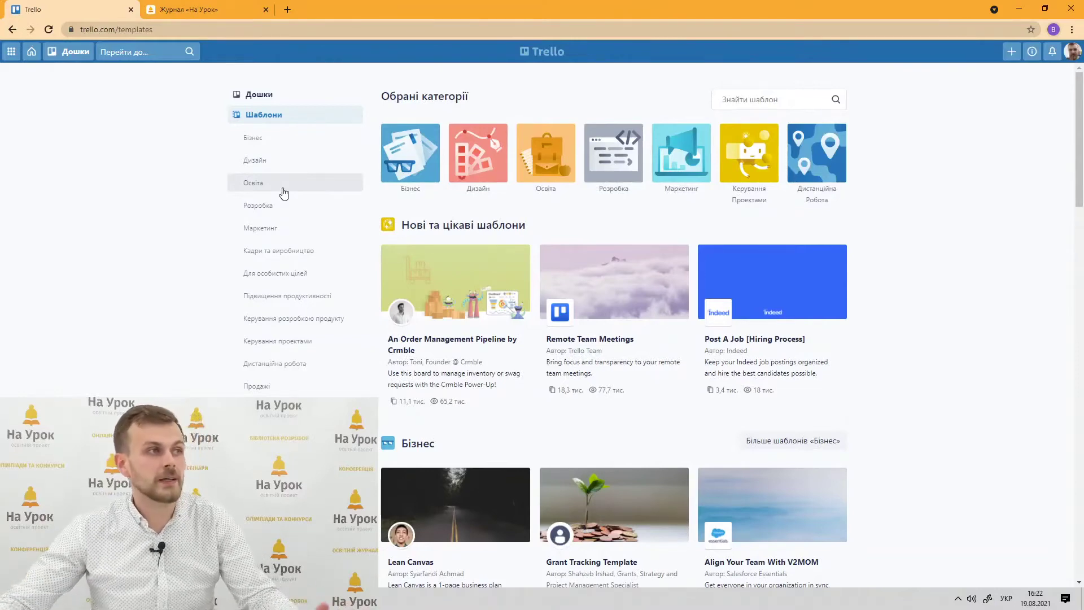
{"action": "left_click", "coordinate": [540, 165]}
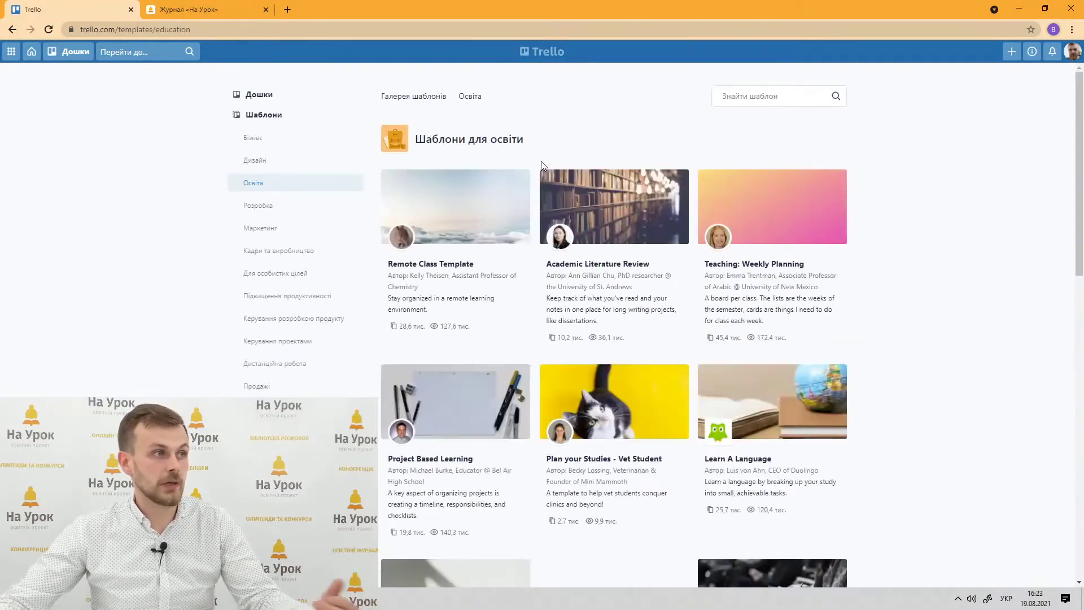
{"action": "scroll", "coordinate": [542, 170], "scroll_direction": "down", "scroll_amount": 1}
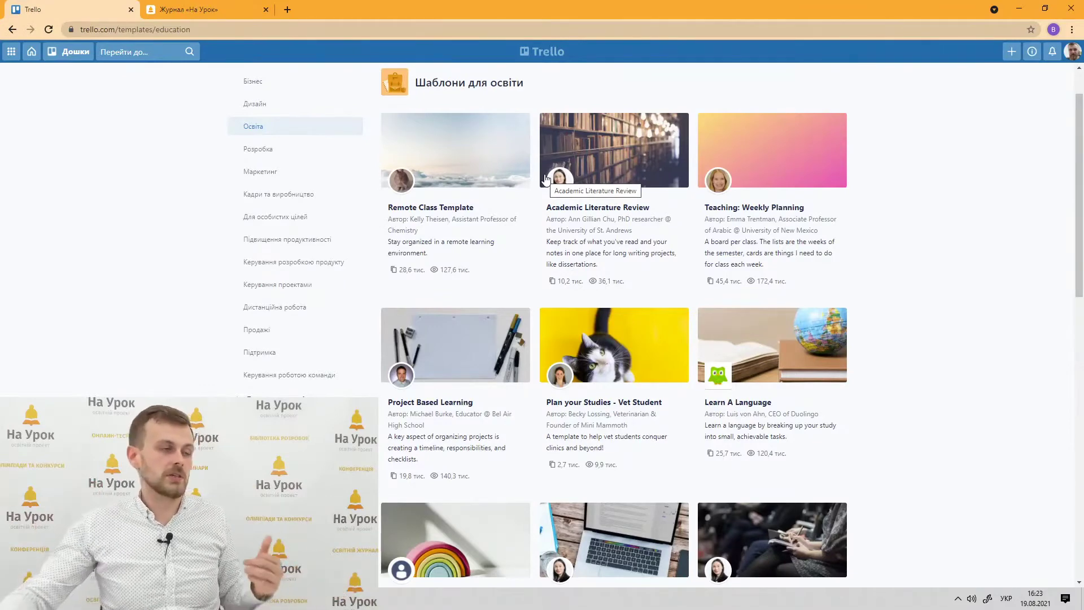
{"action": "scroll", "coordinate": [525, 285], "scroll_direction": "down", "scroll_amount": 4}
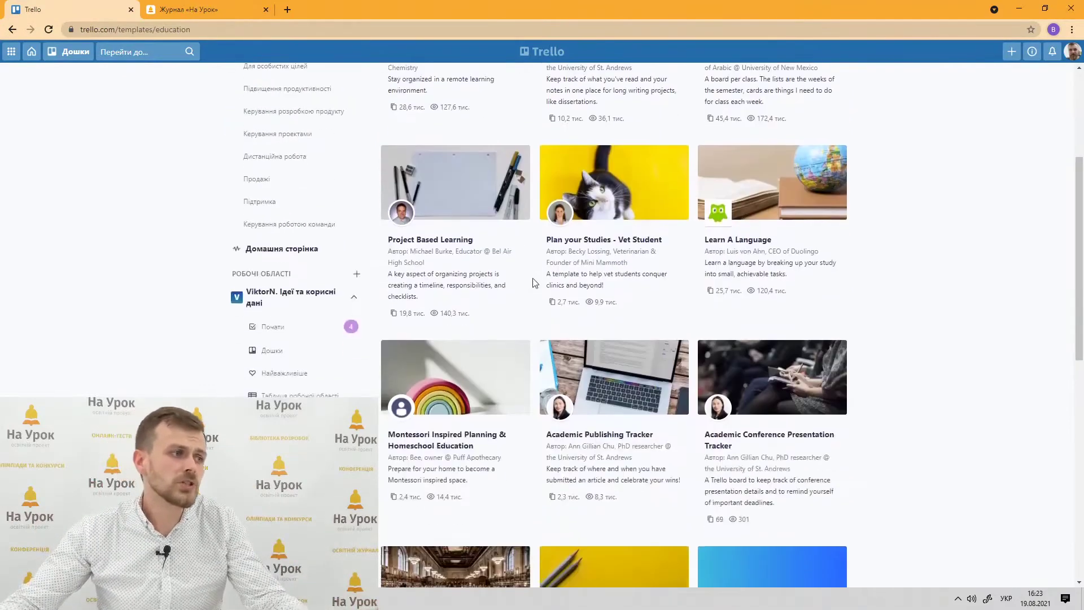
{"action": "scroll", "coordinate": [536, 283], "scroll_direction": "down", "scroll_amount": 7}
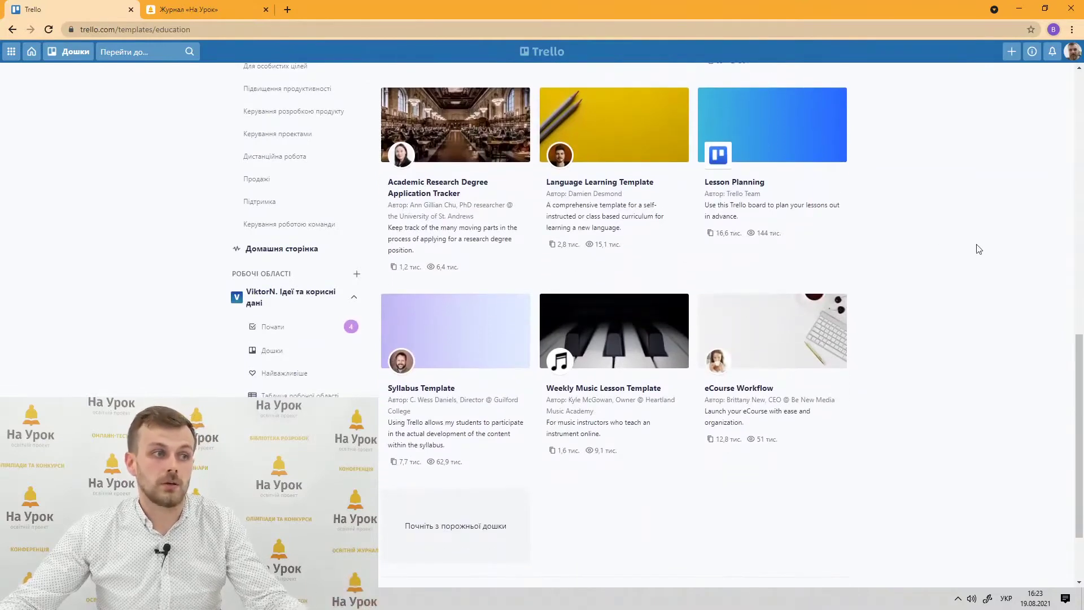
{"action": "scroll", "coordinate": [934, 246], "scroll_direction": "up", "scroll_amount": 2}
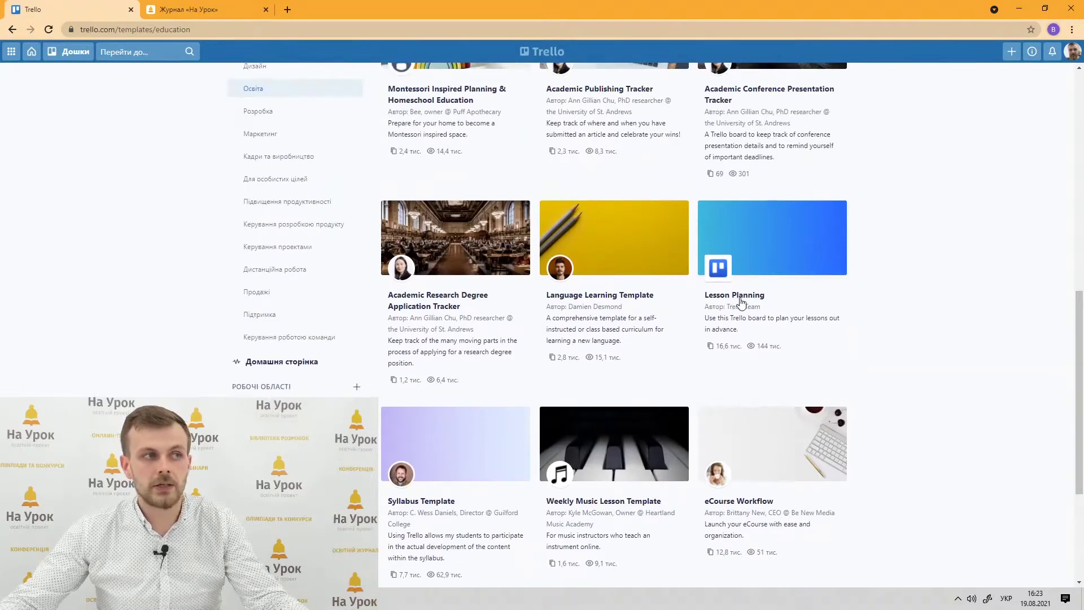
Examine the Lesson Planning template's description and preview, and open its full board.
{"action": "left_click", "coordinate": [775, 235]}
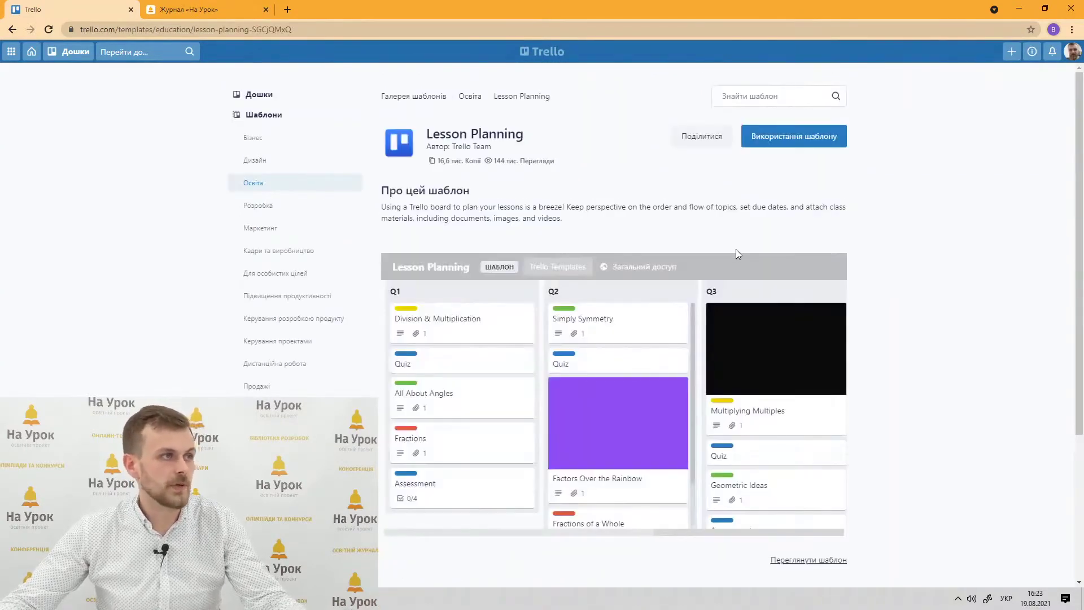
{"action": "scroll", "coordinate": [731, 308], "scroll_direction": "down", "scroll_amount": 1}
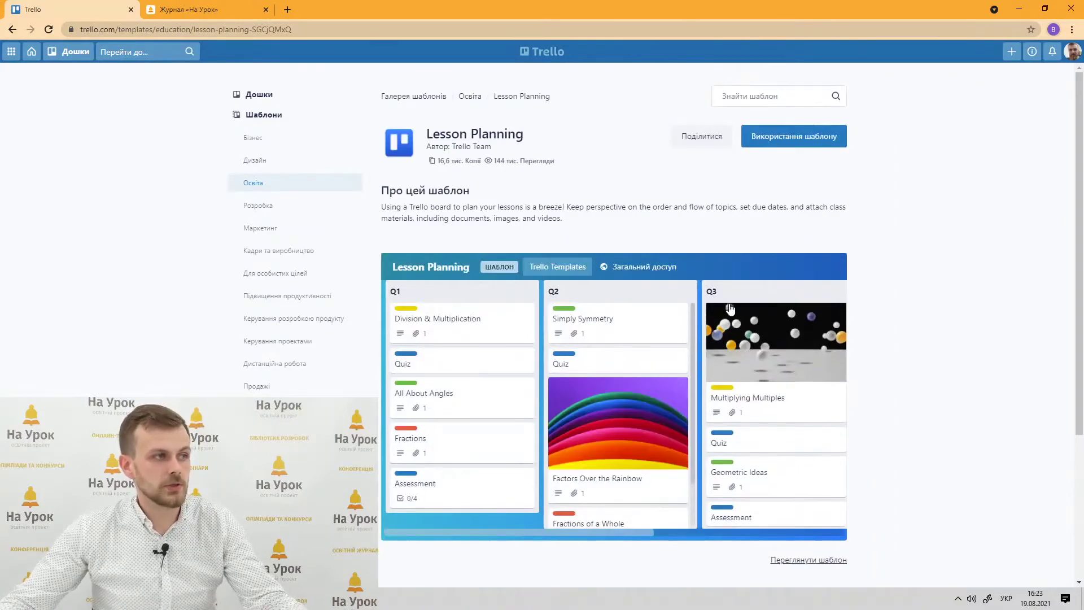
{"action": "scroll", "coordinate": [880, 353], "scroll_direction": "down", "scroll_amount": 1}
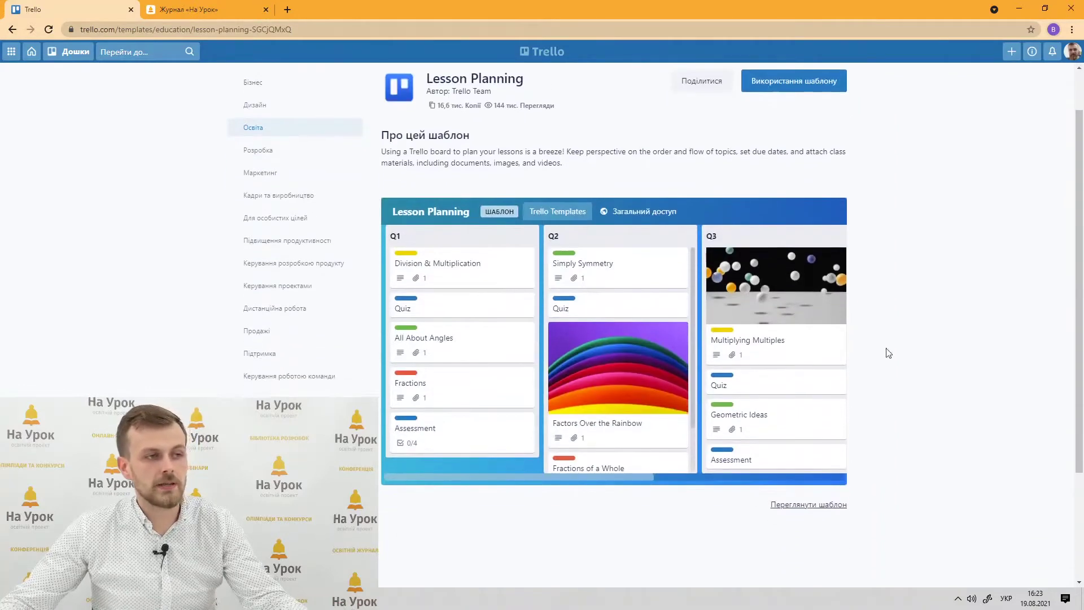
{"action": "left_click", "coordinate": [789, 504]}
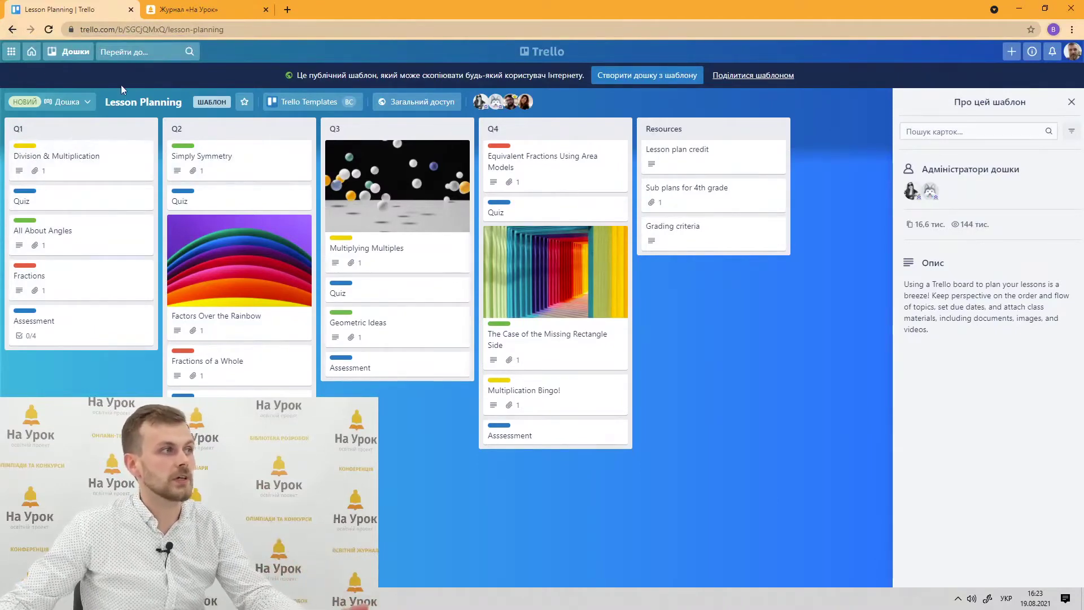
Open the "Підвищення кваліфікації 2021/2022" board, look through the calendar planning webinar card in "Треба відвідати (анонси)" and close it.
{"action": "left_click", "coordinate": [31, 52]}
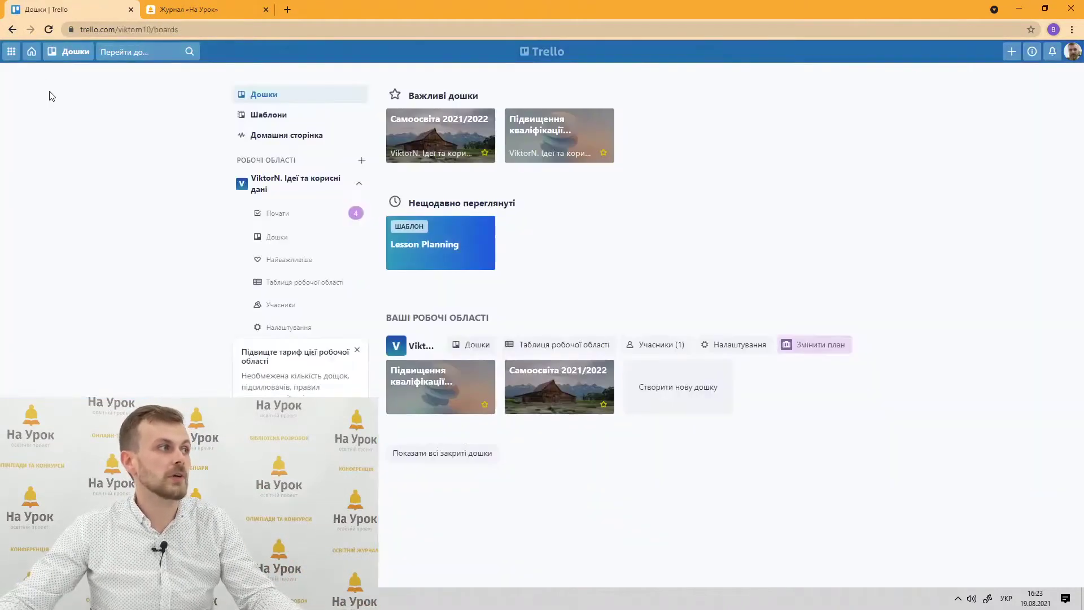
{"action": "left_click", "coordinate": [546, 137]}
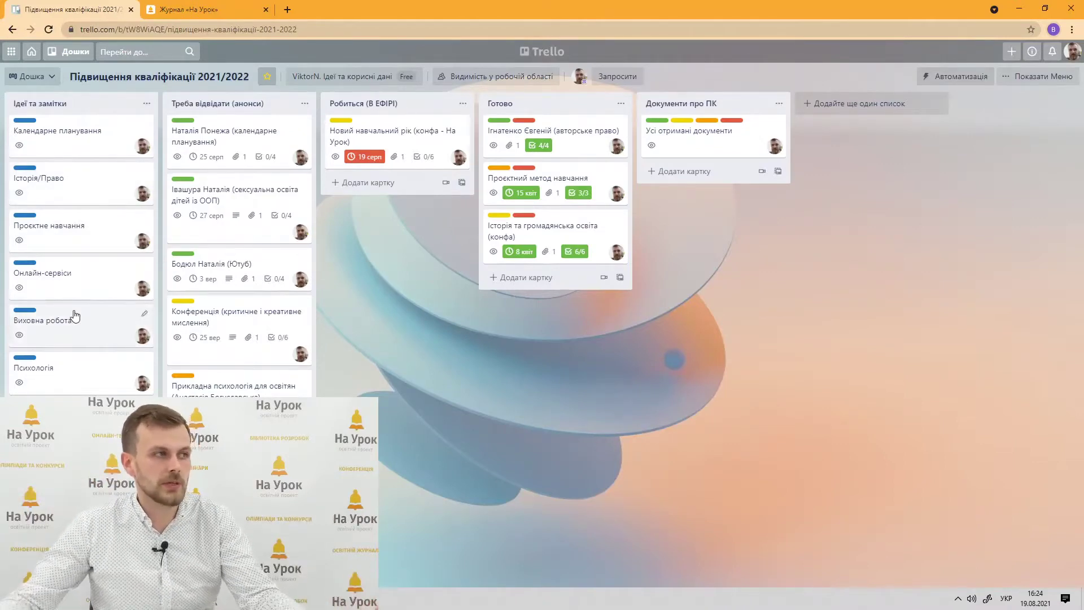
{"action": "left_click", "coordinate": [247, 134]}
{"action": "scroll", "coordinate": [418, 282], "scroll_direction": "down", "scroll_amount": 1}
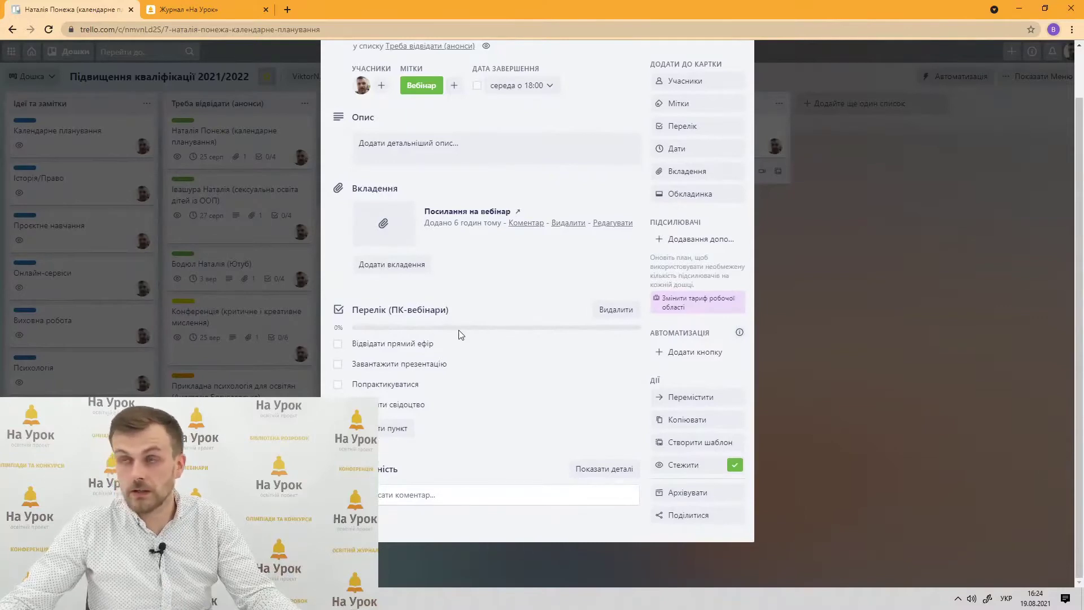
{"action": "scroll", "coordinate": [460, 334], "scroll_direction": "up", "scroll_amount": 1}
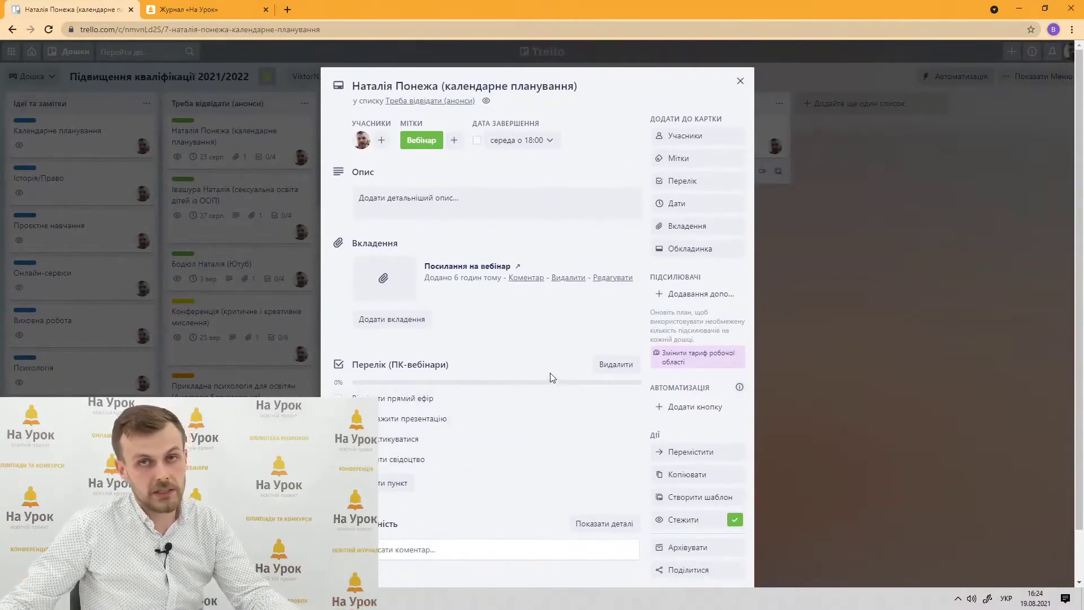
{"action": "left_click", "coordinate": [739, 82]}
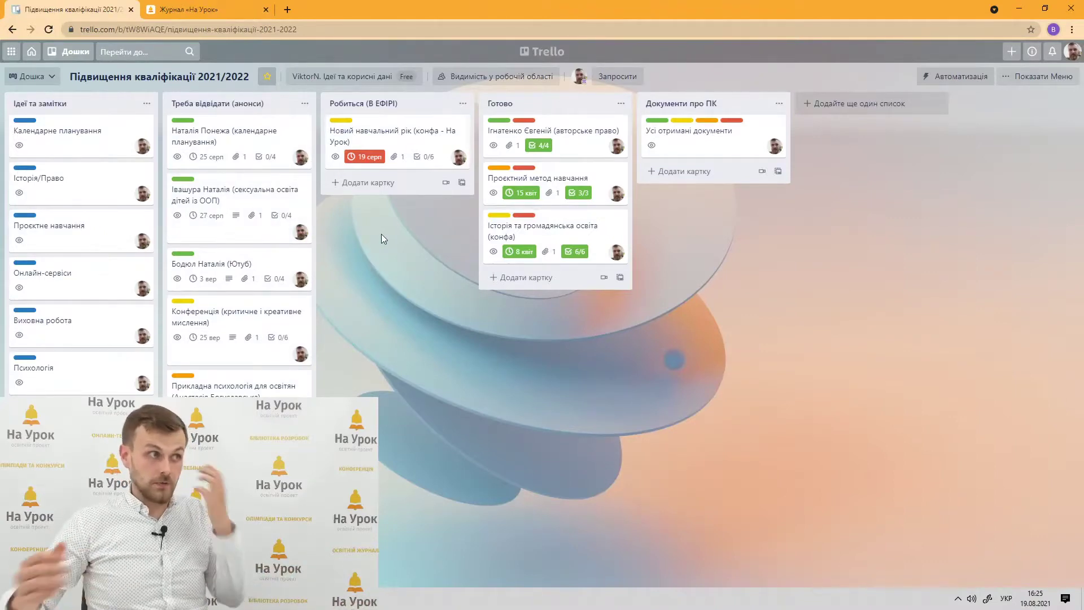
Mark the due date of the "Новий навчальний рік (конфа - На Урок)" card complete and tick its checklist item "Відвідати прямі ефіри".
{"action": "left_click", "coordinate": [389, 151]}
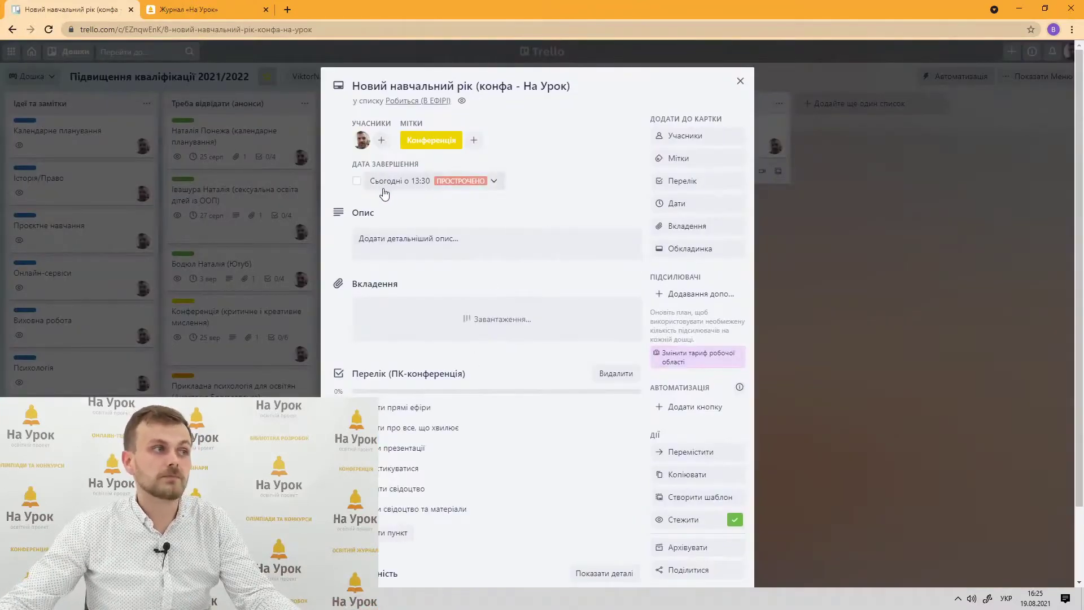
{"action": "left_click", "coordinate": [356, 181]}
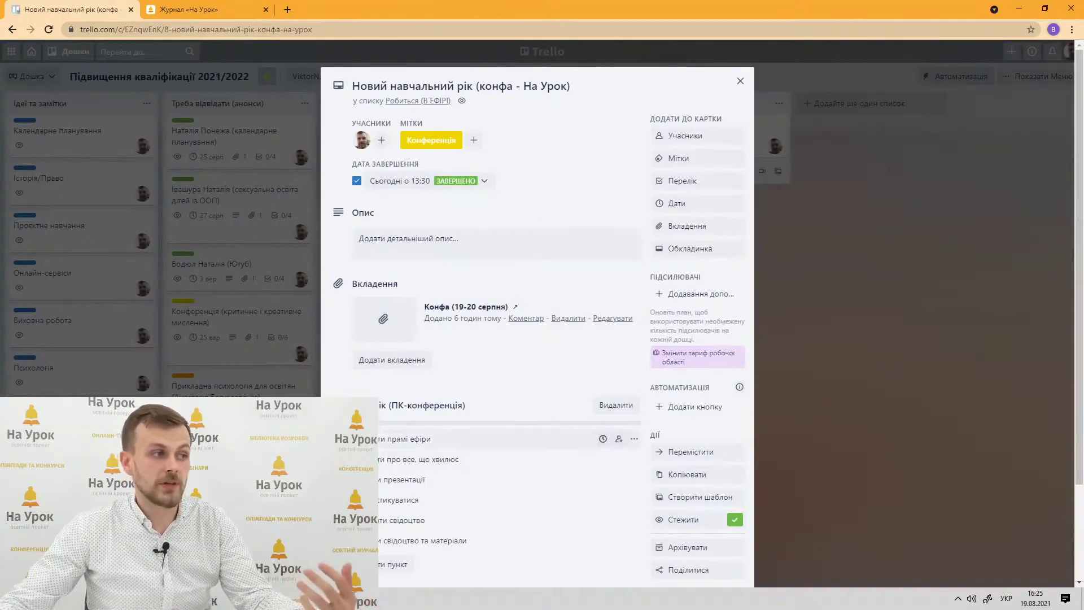
{"action": "left_click", "coordinate": [339, 439]}
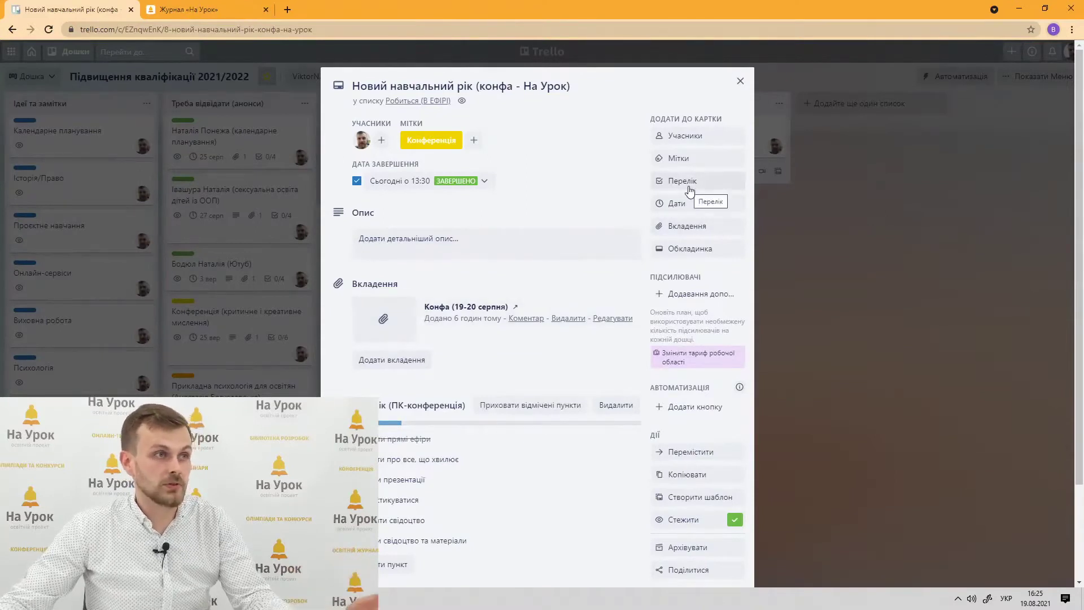
{"action": "scroll", "coordinate": [552, 387], "scroll_direction": "down", "scroll_amount": 2}
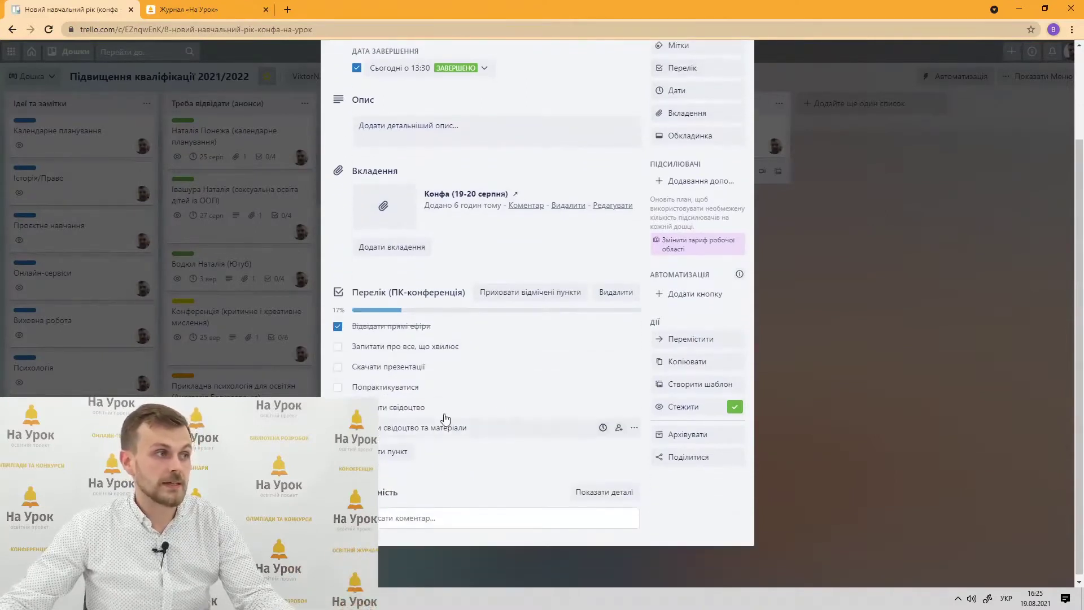
{"action": "scroll", "coordinate": [581, 242], "scroll_direction": "up", "scroll_amount": 2}
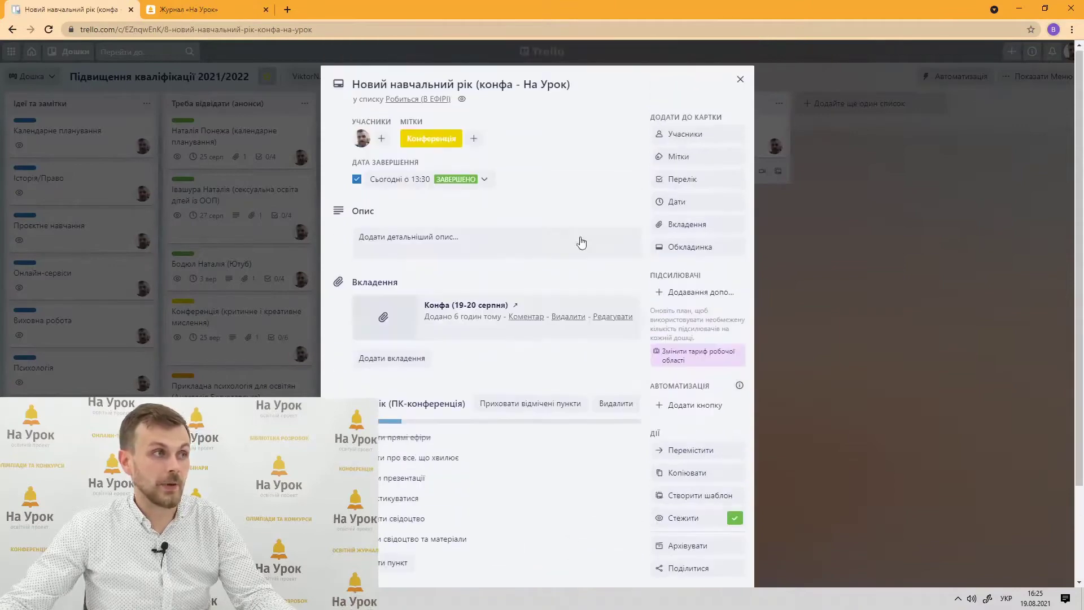
{"action": "left_click", "coordinate": [740, 79]}
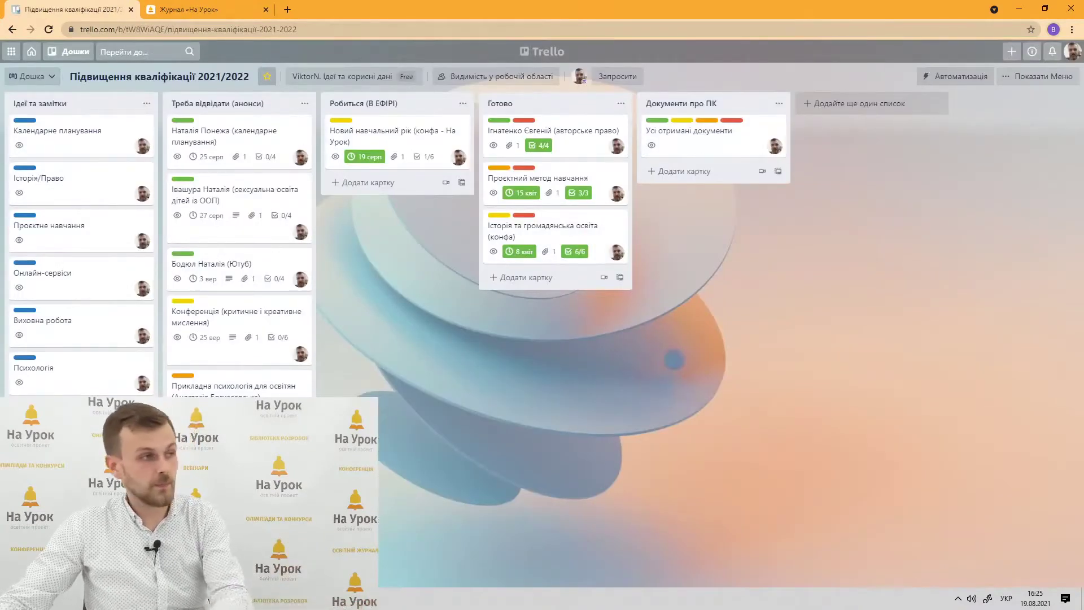
Add the "Перелік (ПК-конференція)" checklist to the "еер" card, copying its items from the "Новий навчальний рік (конфа - На Урок)" card, and close the card.
{"action": "left_click", "coordinate": [254, 421]}
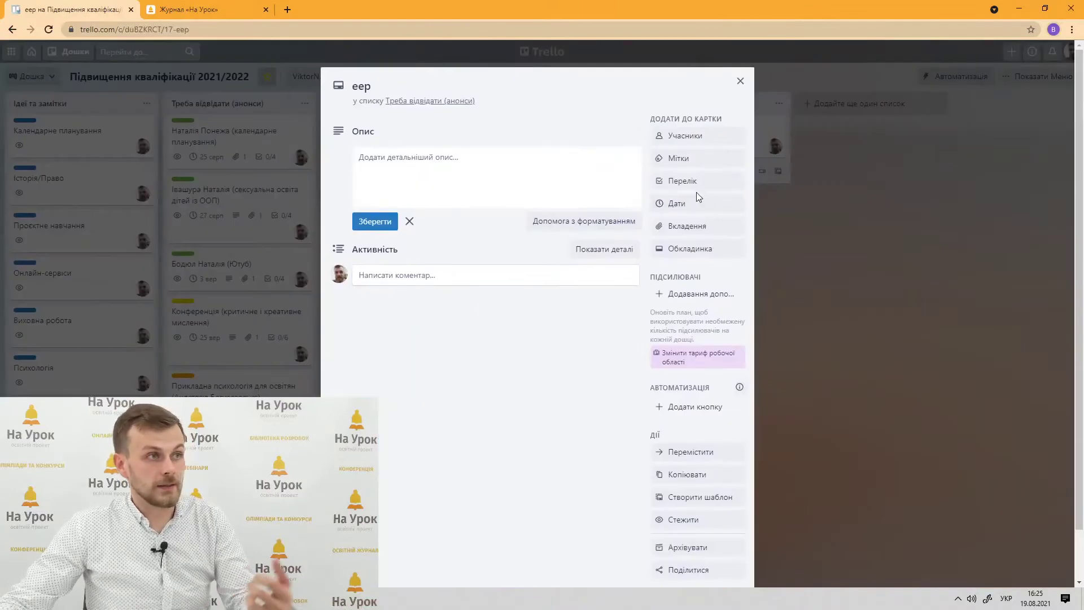
{"action": "left_click", "coordinate": [681, 181]}
{"action": "left_click", "coordinate": [720, 278]}
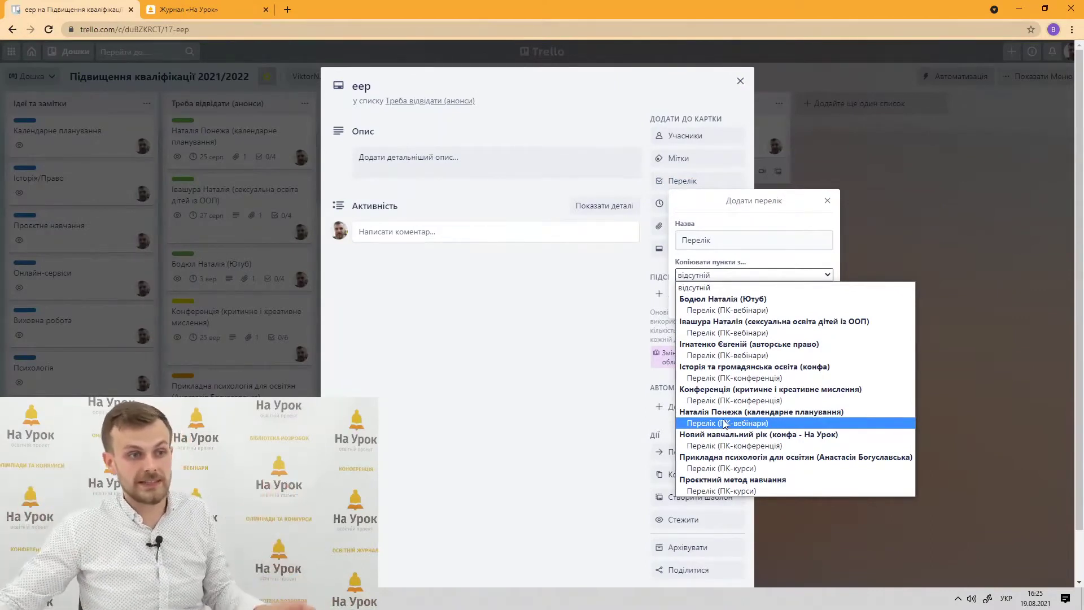
{"action": "left_click", "coordinate": [727, 445]}
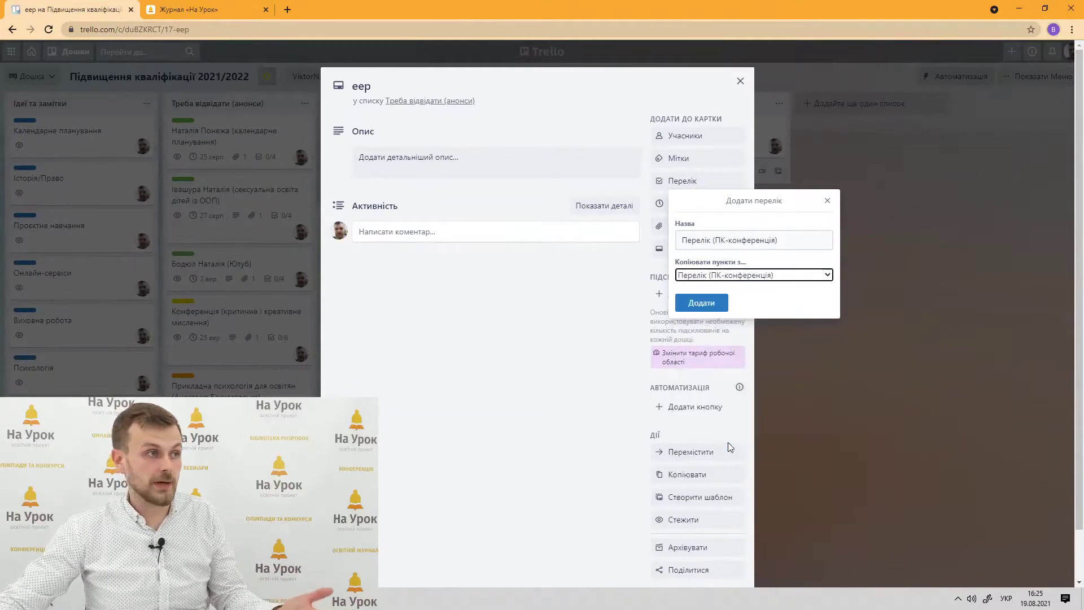
{"action": "left_click", "coordinate": [707, 309]}
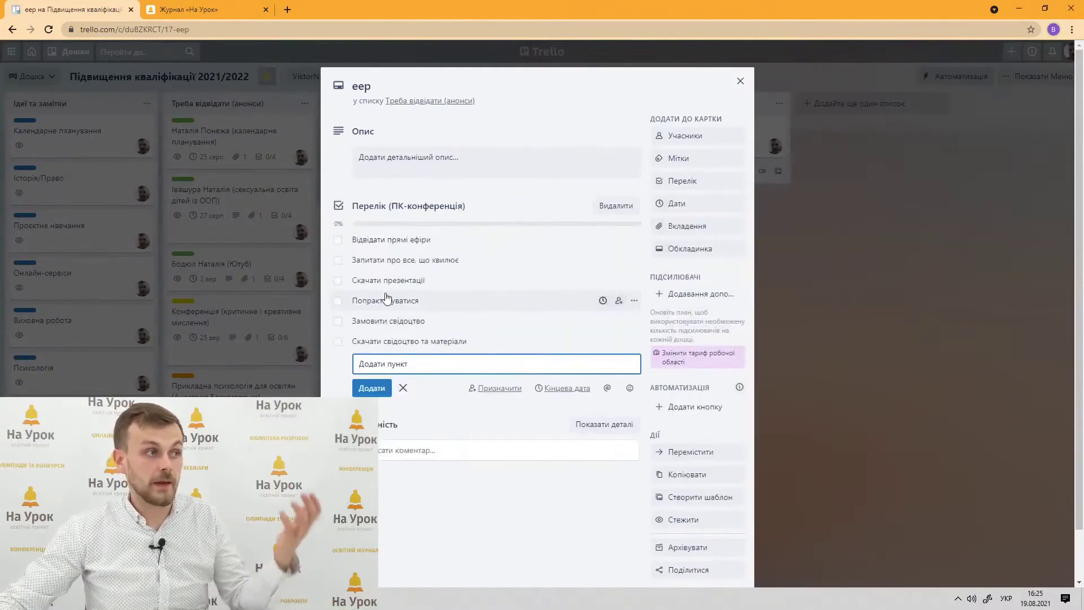
{"action": "left_click", "coordinate": [740, 81]}
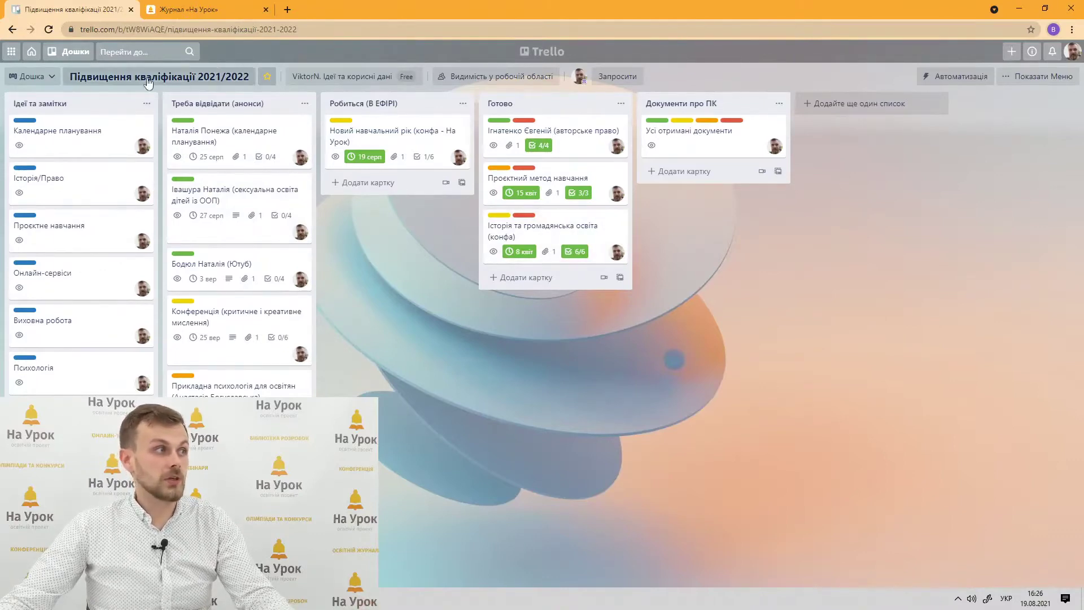
Return to the overview of all boards, switch to PowerPoint and start the slide show from the current Trello slide.
{"action": "left_click", "coordinate": [79, 53]}
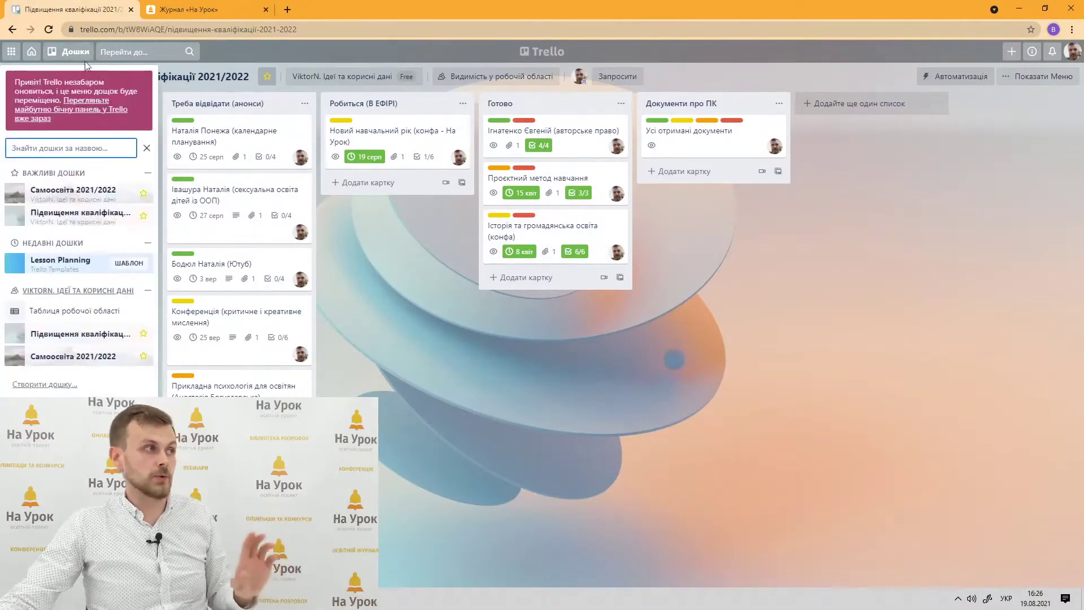
{"action": "left_click", "coordinate": [31, 53]}
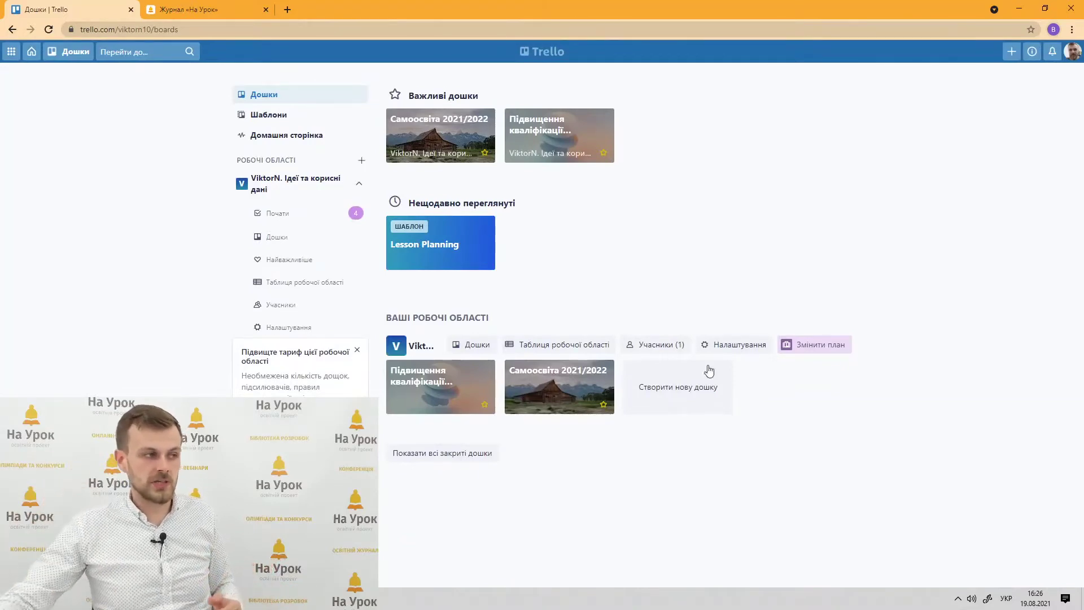
{"action": "key", "text": "alt+Tab"}
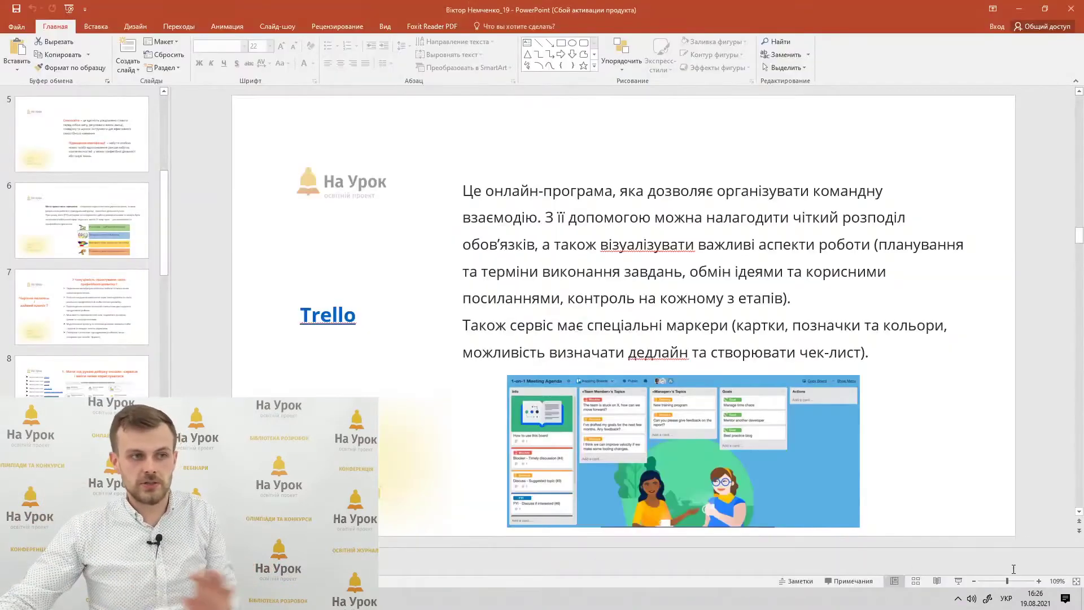
{"action": "left_click", "coordinate": [958, 582]}
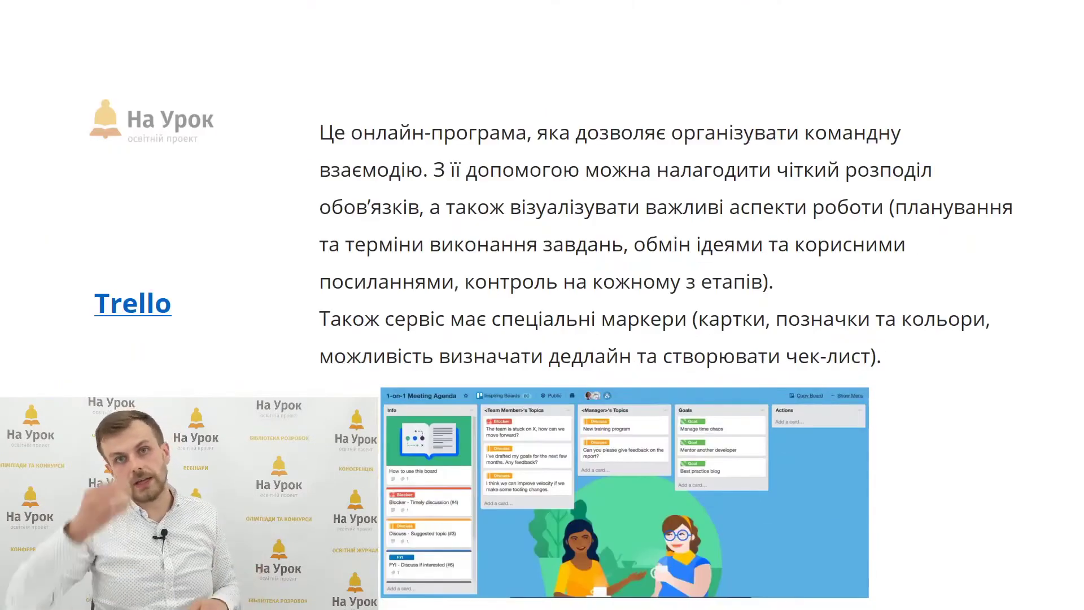